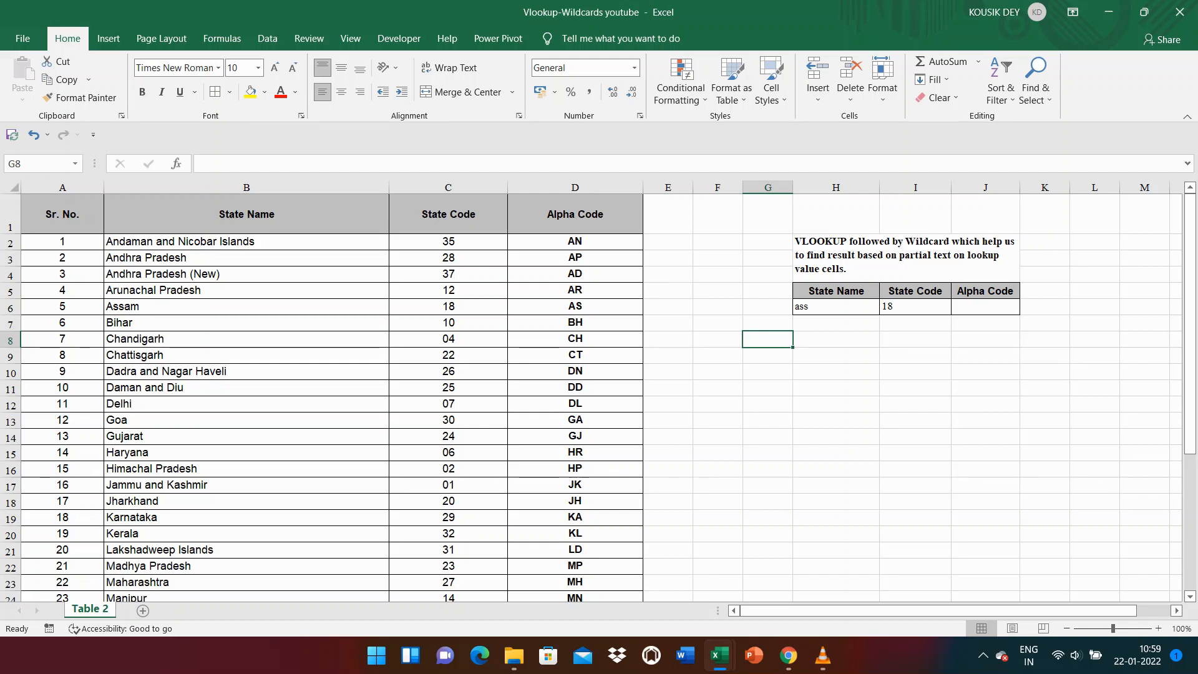
- Begin a VLOOKUP formula in the State Code cell I6 with the wildcard lookup value "*"&H6&"*"
left_click(836, 307)
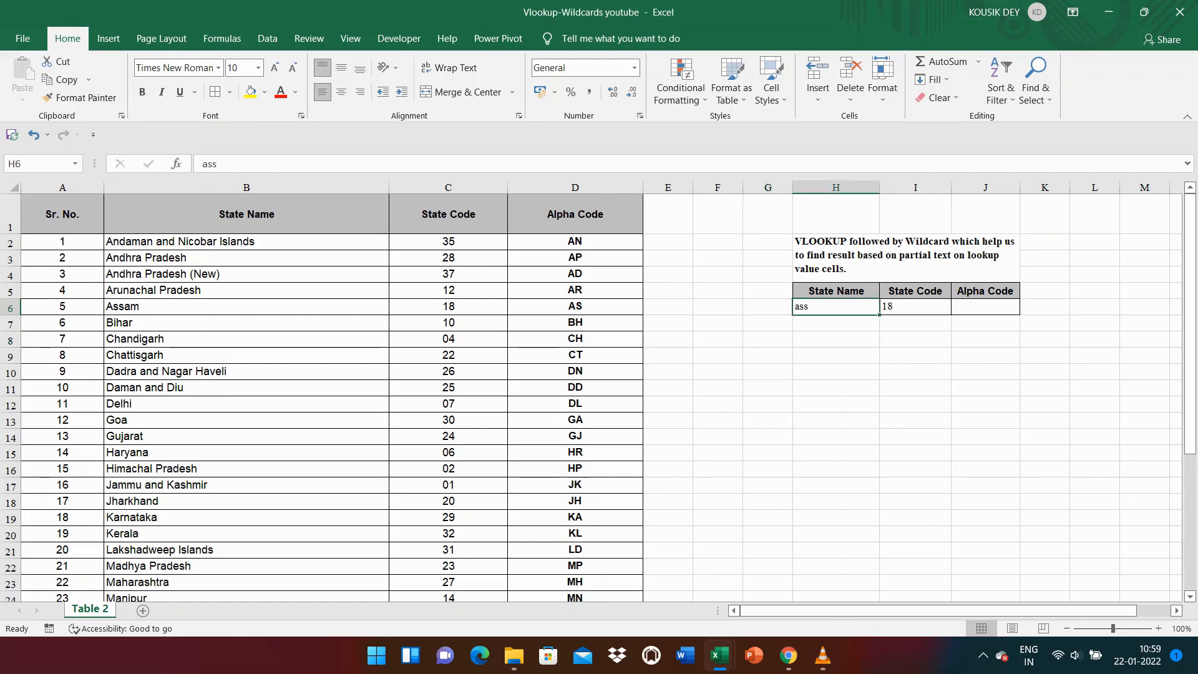
left_click(915, 306)
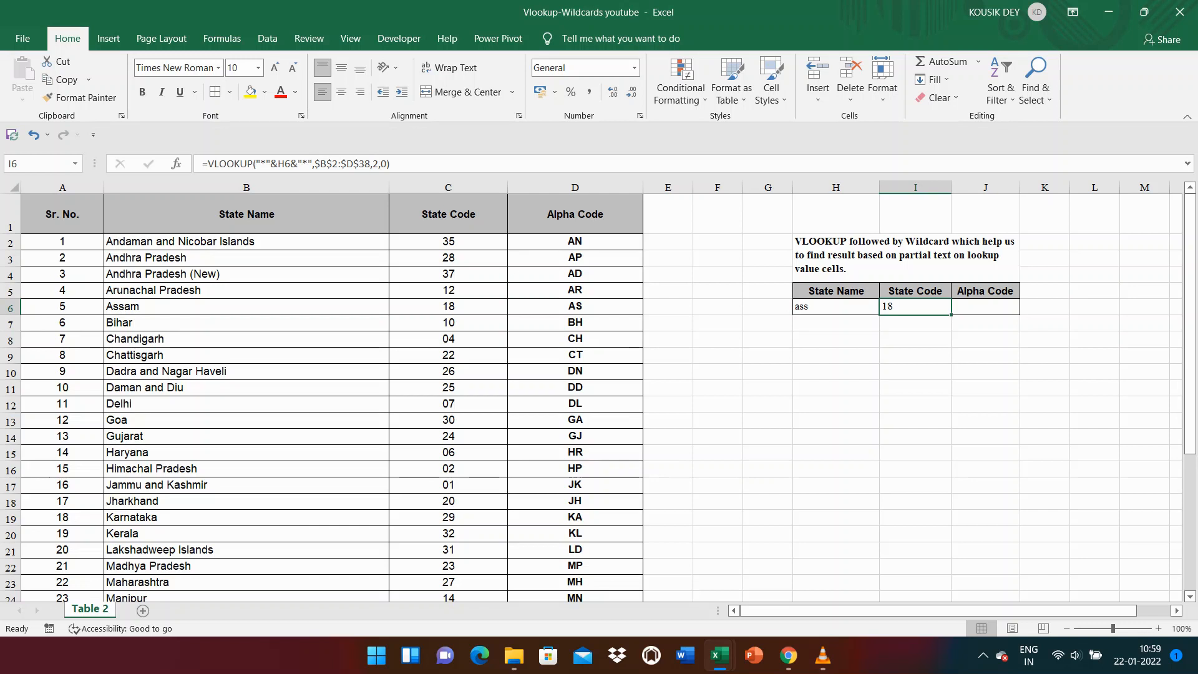
type("=")
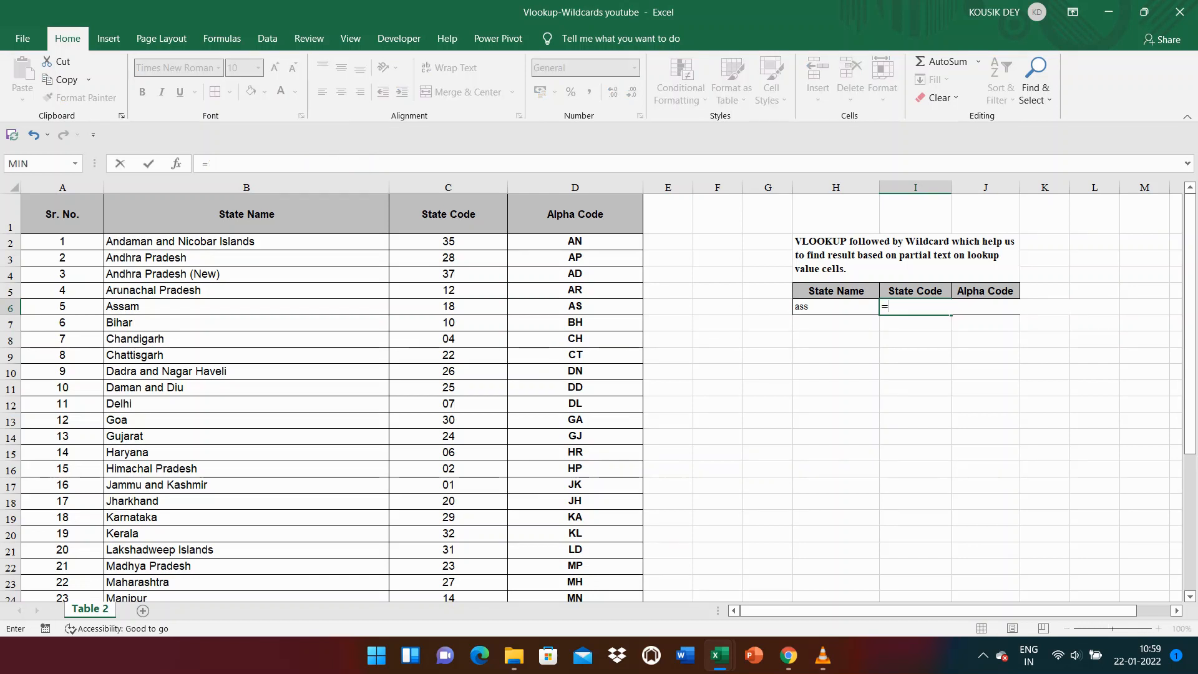
type("vlo")
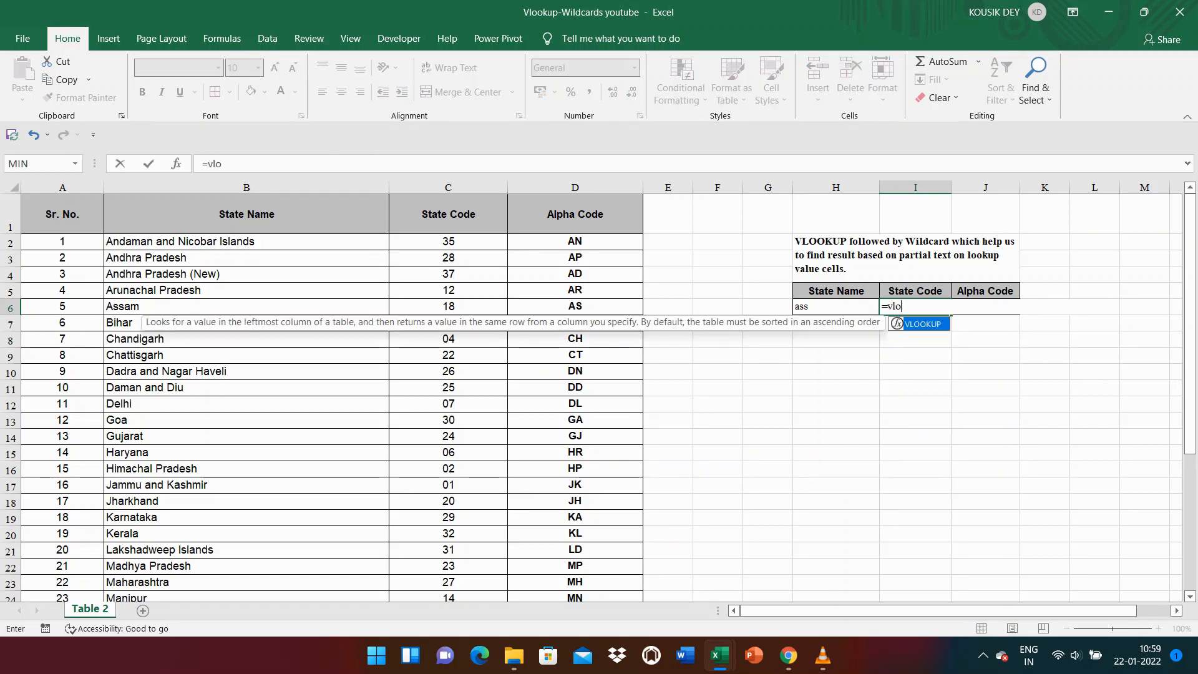
type("okup(")
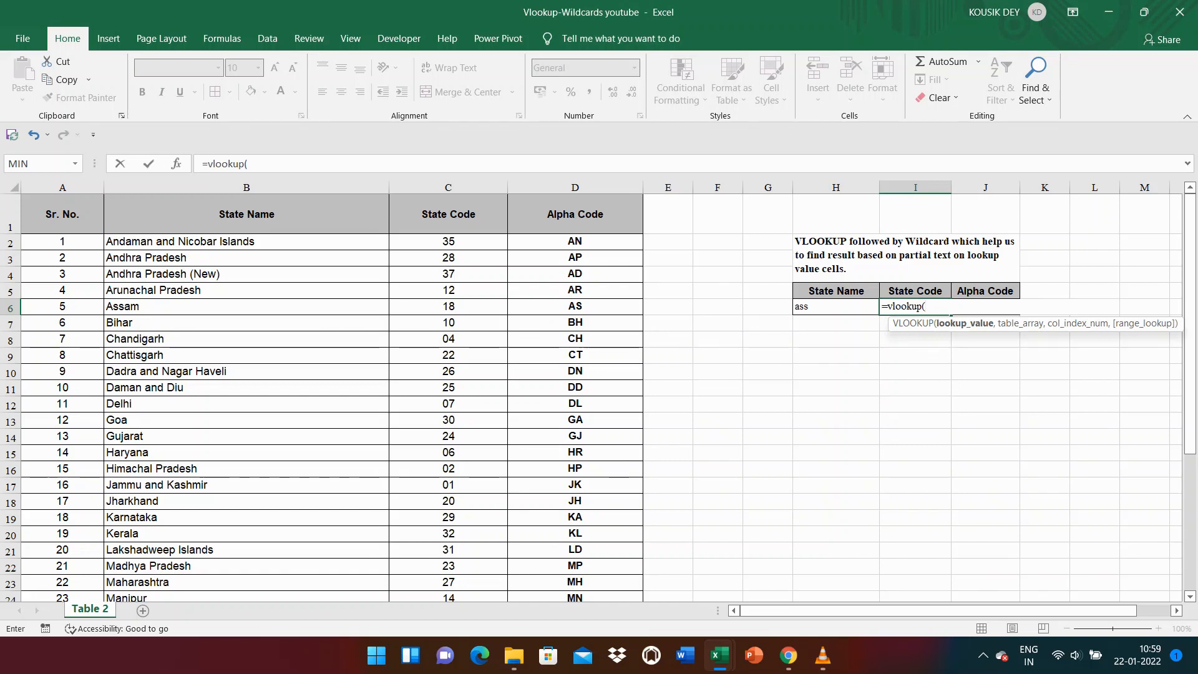
type("\"*\"")
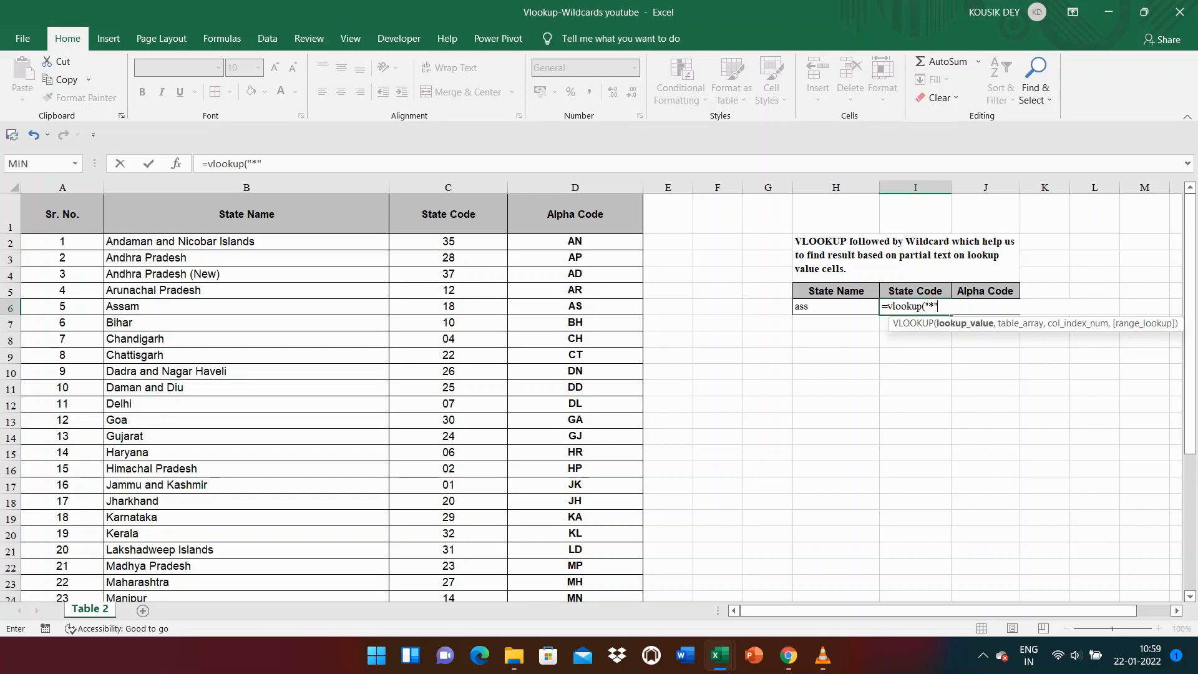
type("&")
key("Left")
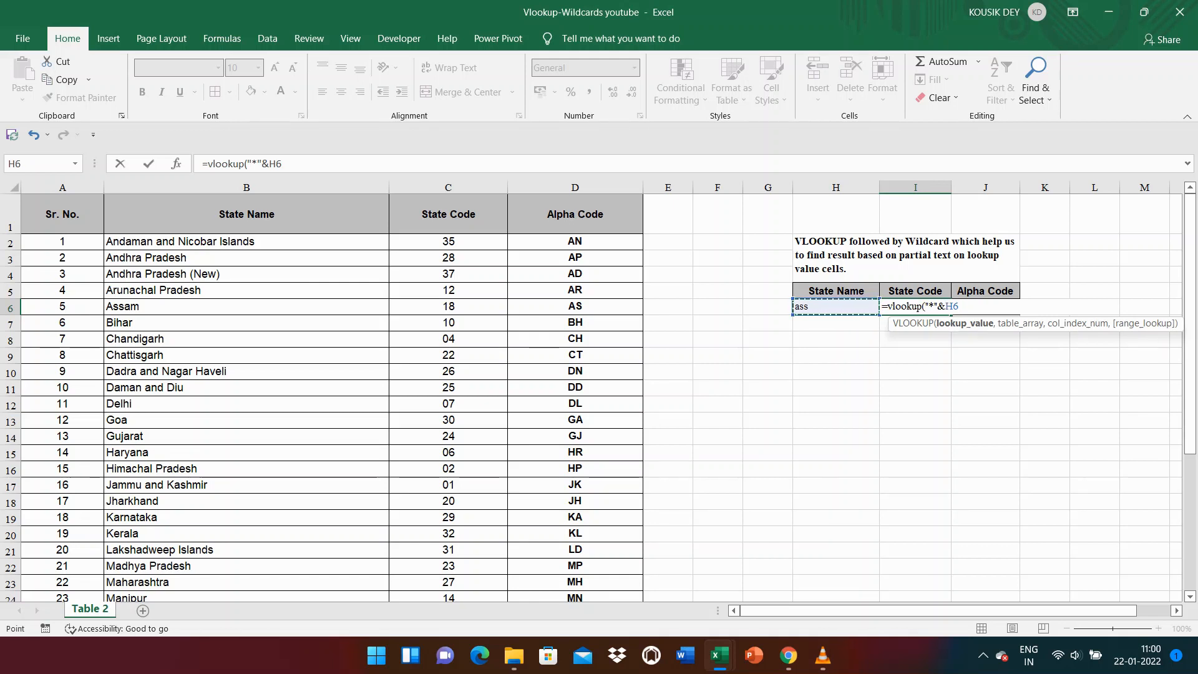
type("&\"")
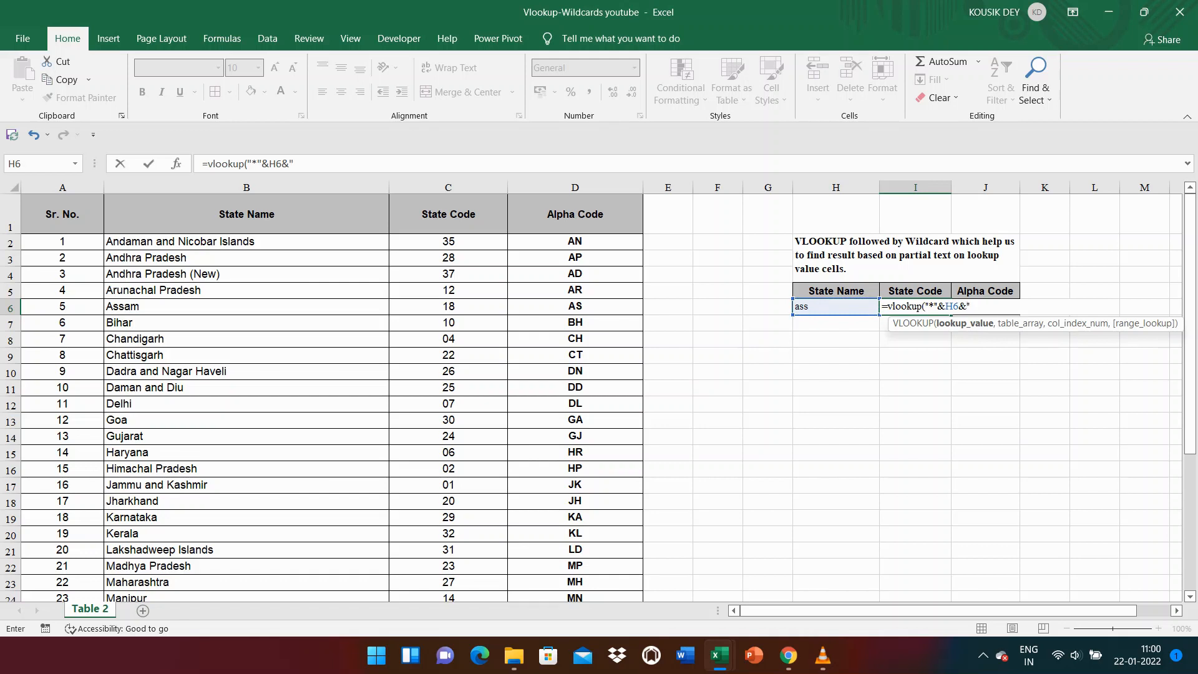
type("*")
type("\",")
- Complete the I6 VLOOKUP with absolute table range $B$2:$D$38, column index 2 and exact match 0
left_click_drag(125, 241, 638, 265)
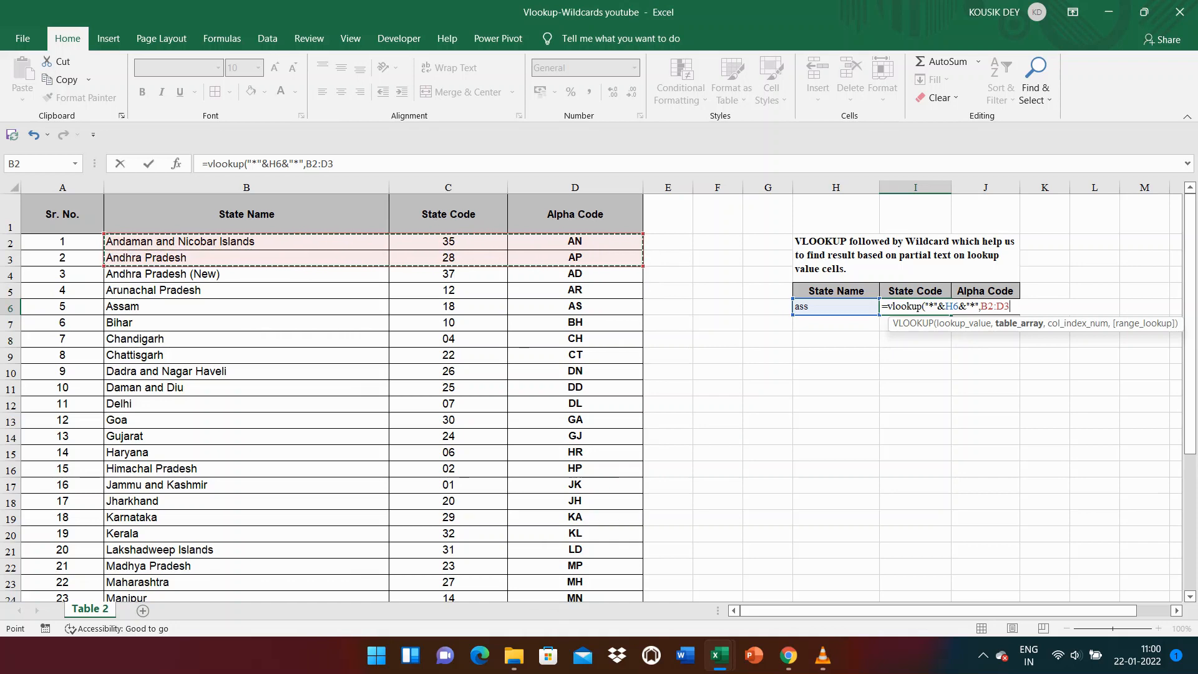
key("ctrl+shift+Down")
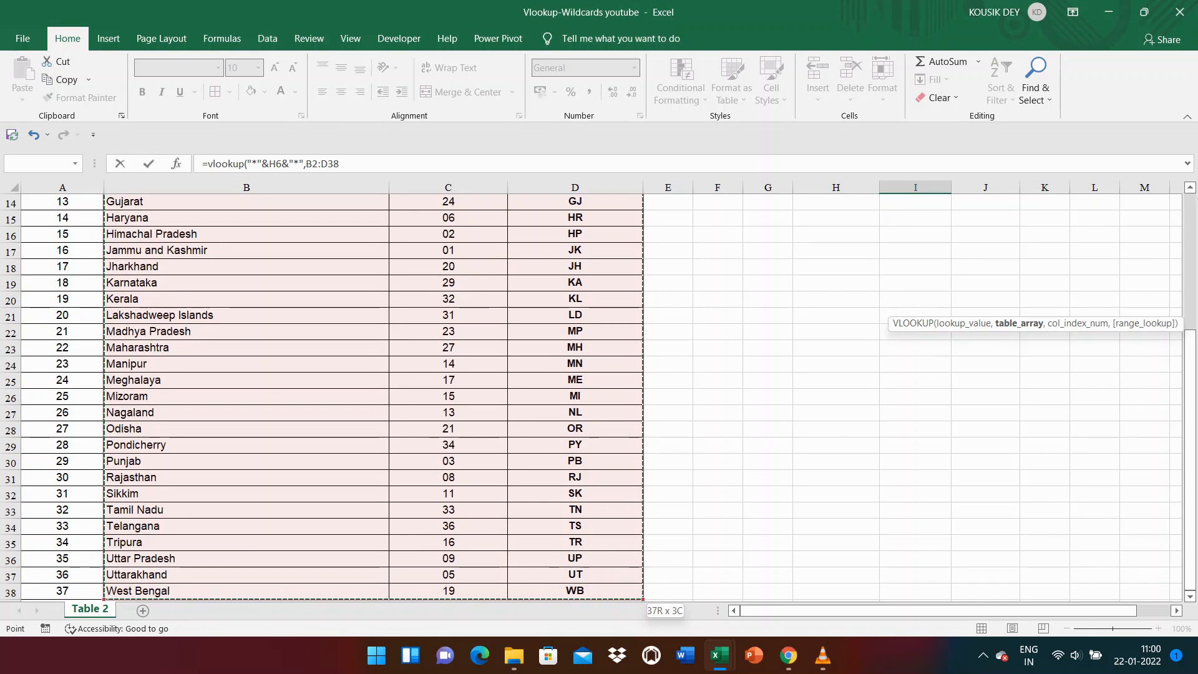
key("F4")
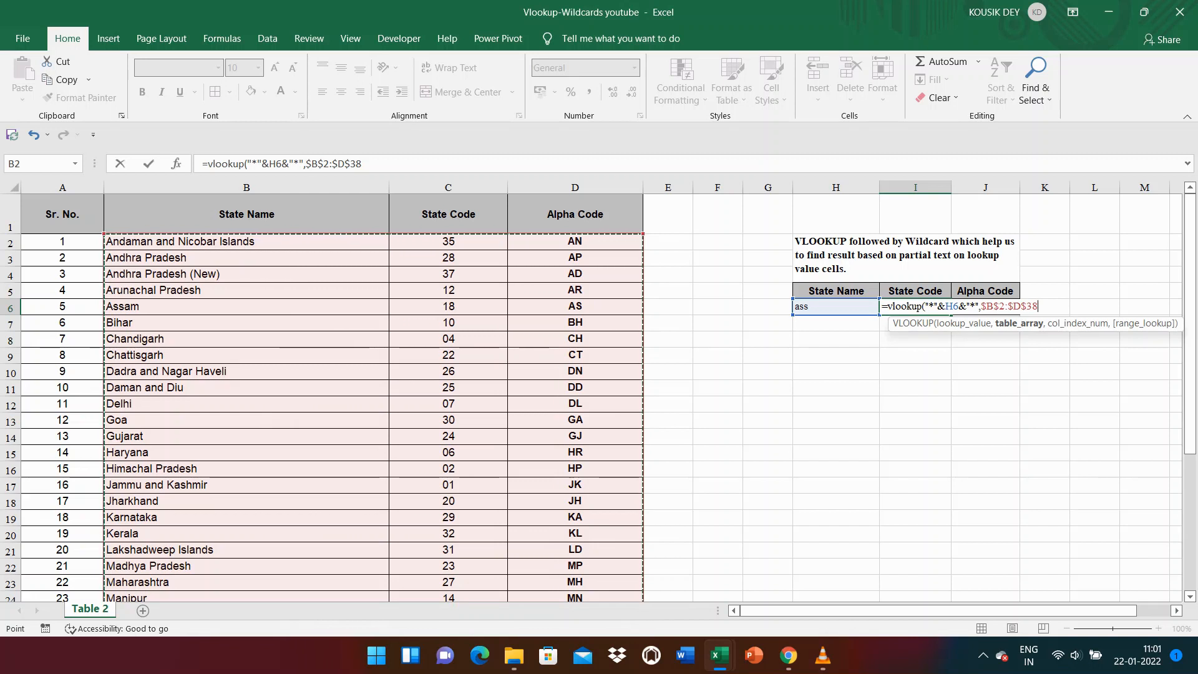
type(",")
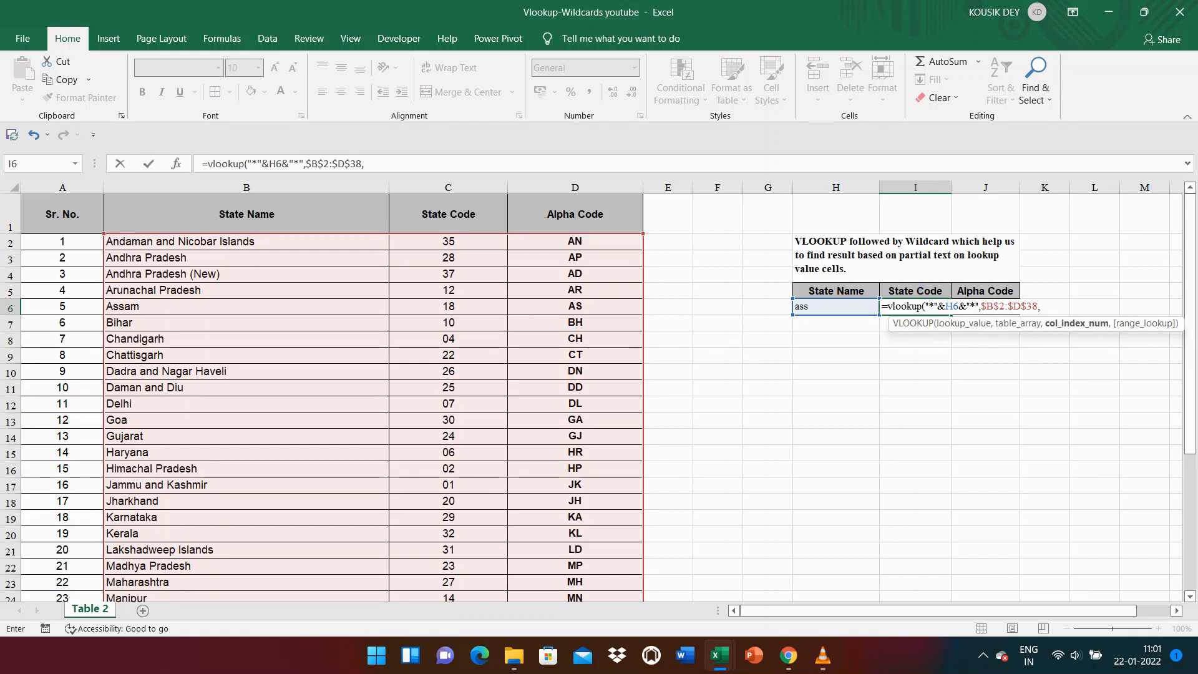
type("2")
type(",0")
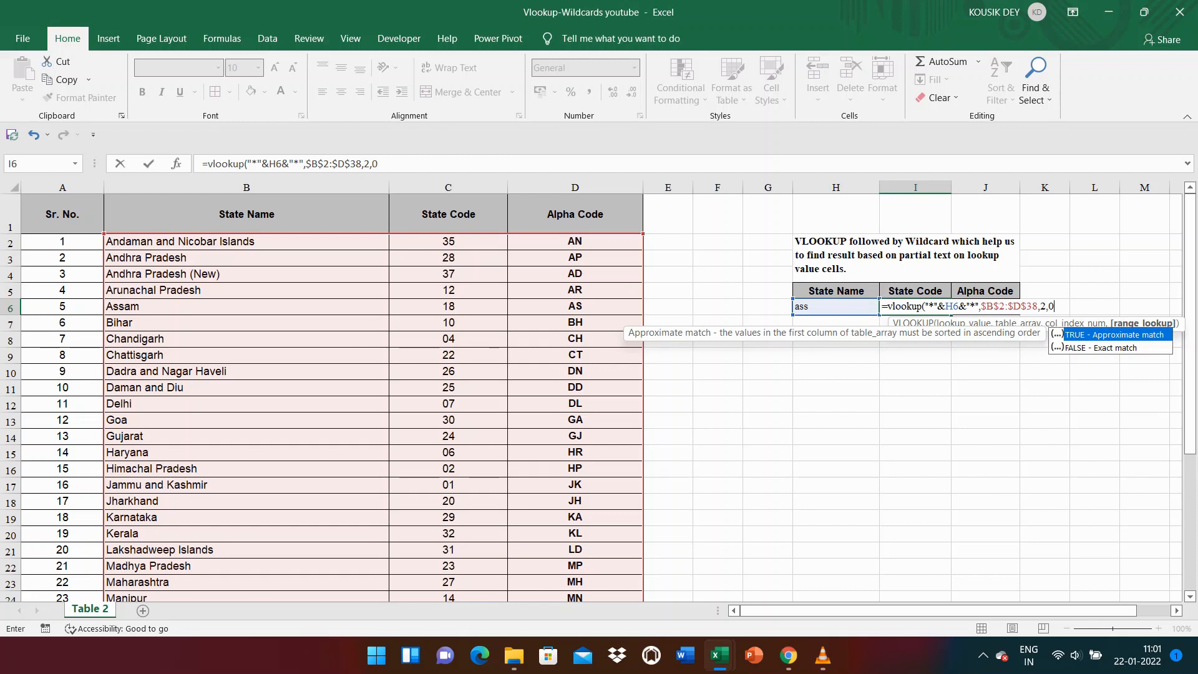
type(")")
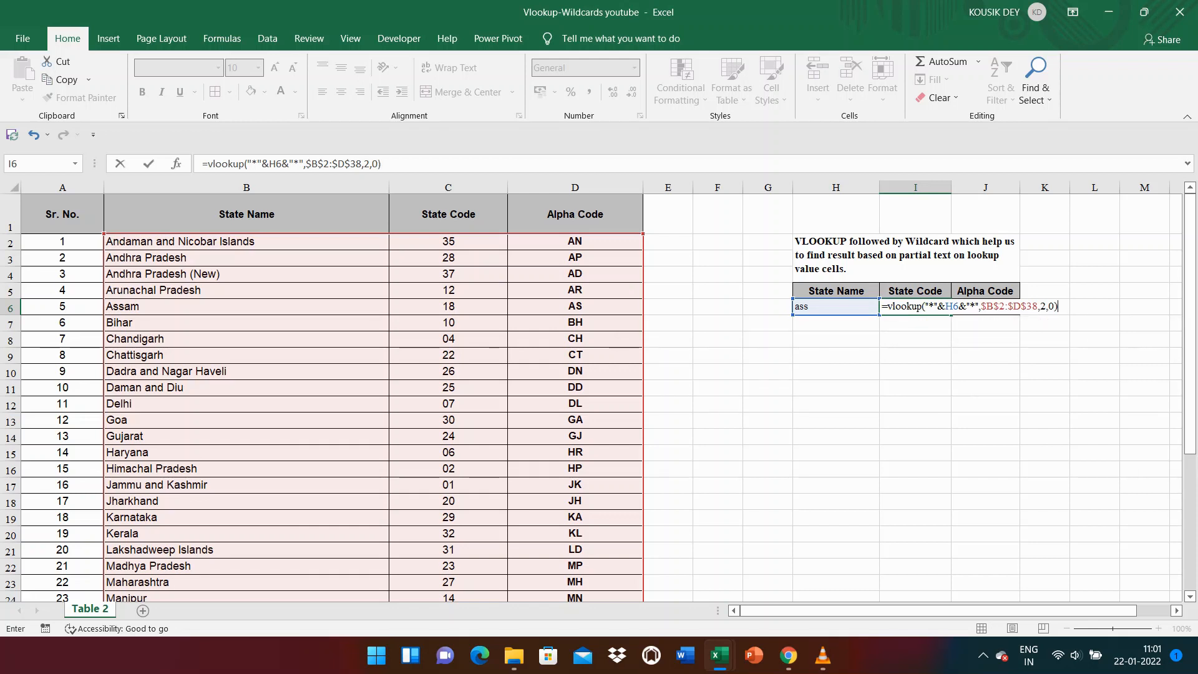
key("Return")
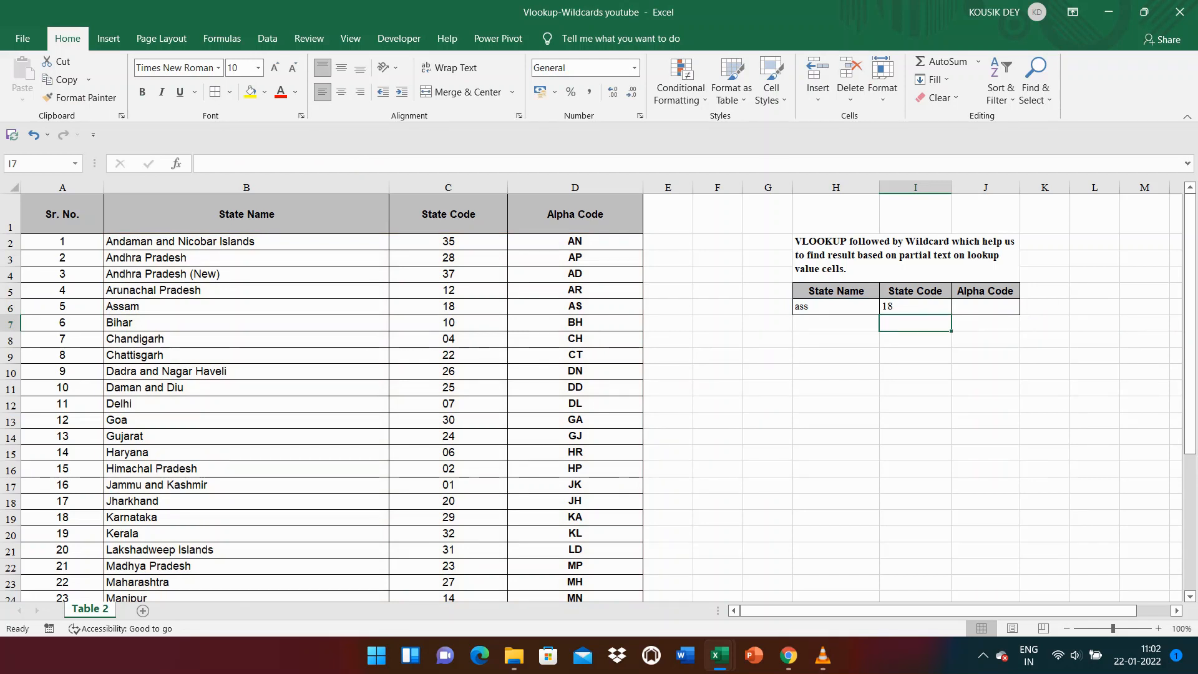
- Highlight the Assam state name cell B6 in yellow
left_click(836, 307)
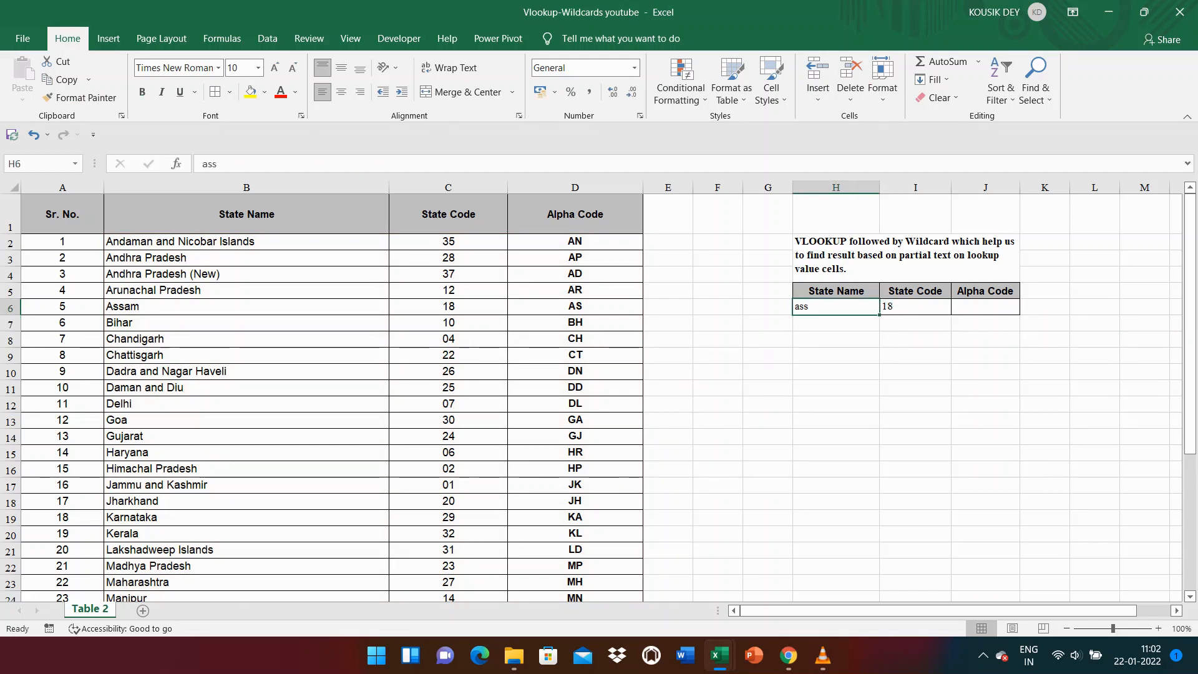
left_click(246, 306)
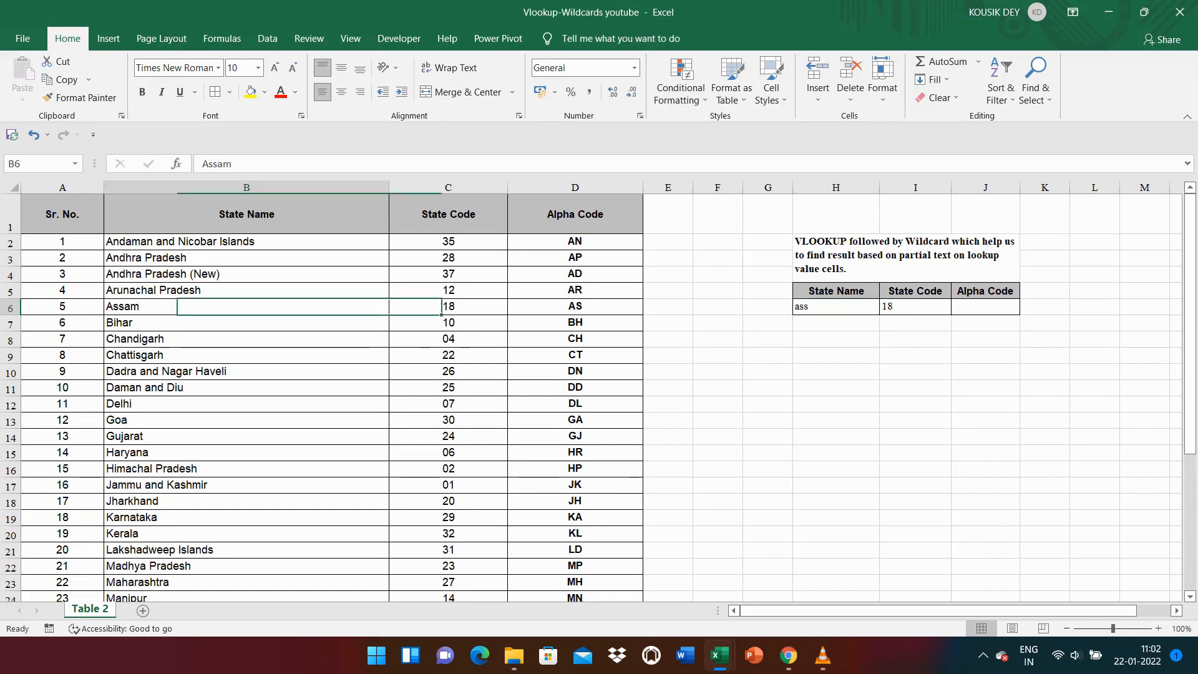
left_click(250, 92)
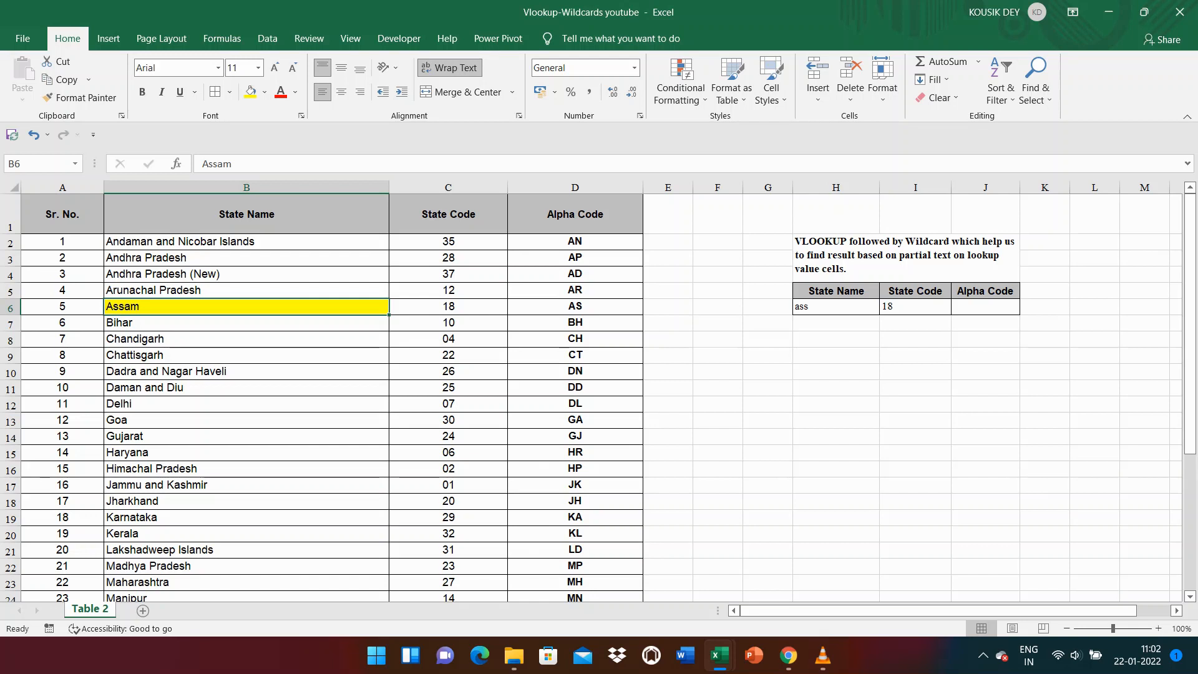
- Enter the partial state name andhra in H6 and check the State Code result in I6
left_click(836, 307)
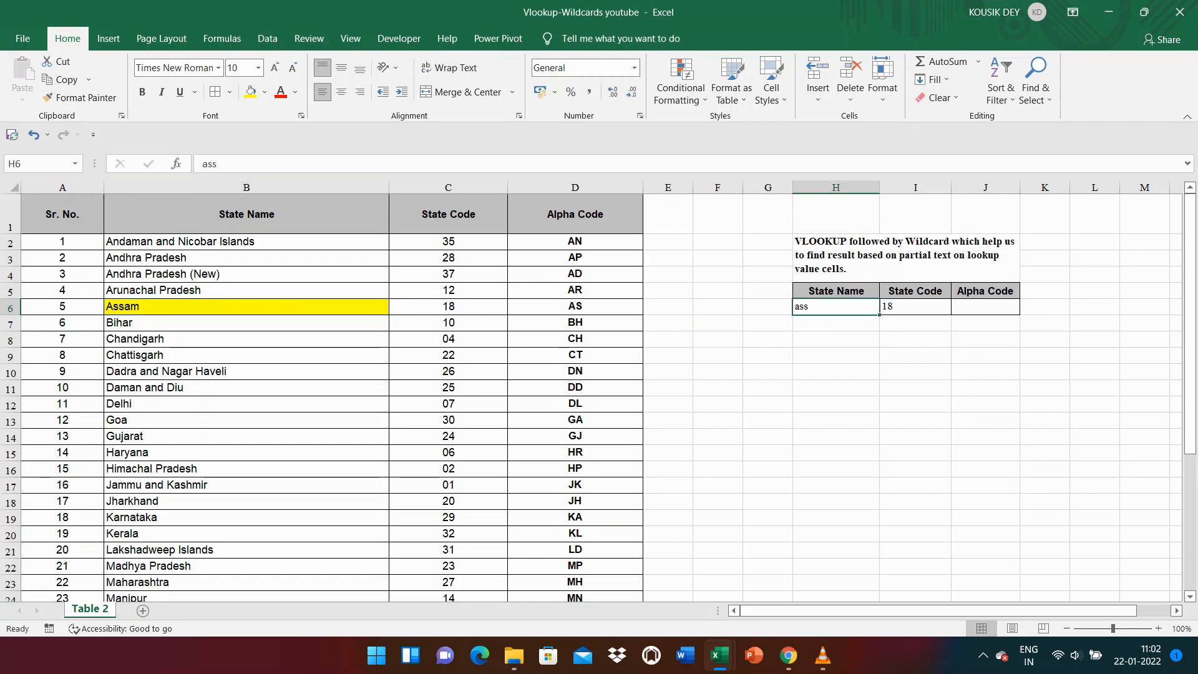
type("andhr")
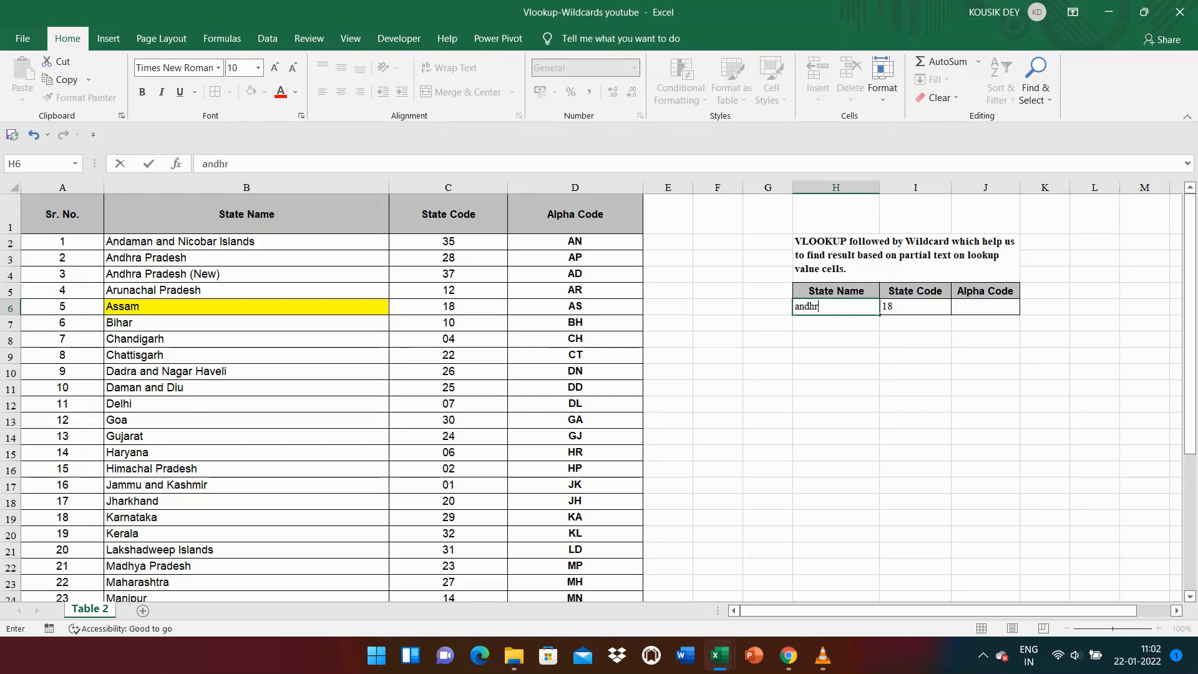
type("a")
key("Return")
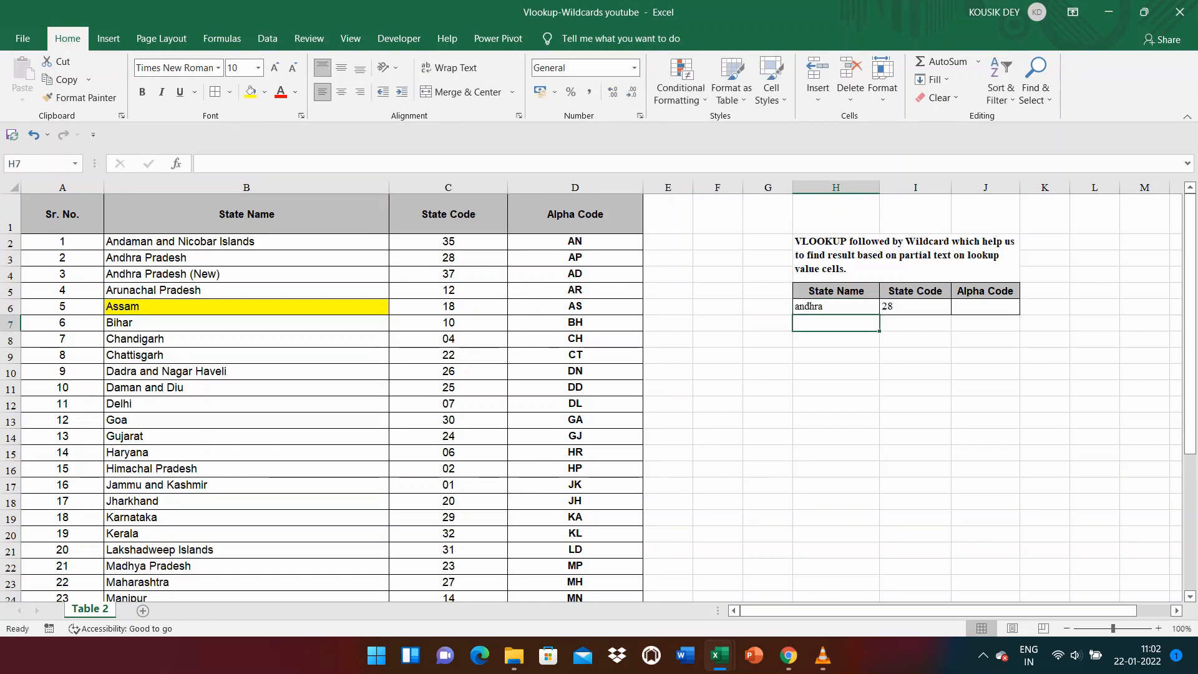
left_click(916, 306)
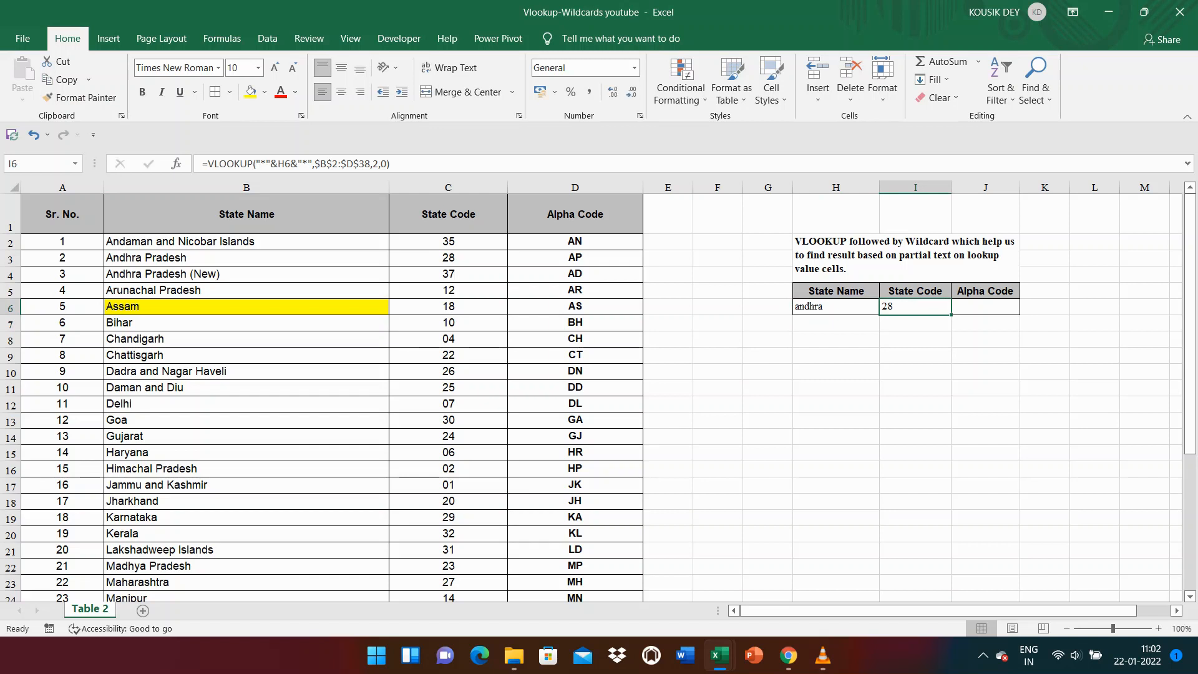
- Highlight the Andhra Pradesh name and its state code, cells B3:C3, in yellow
left_click(246, 257)
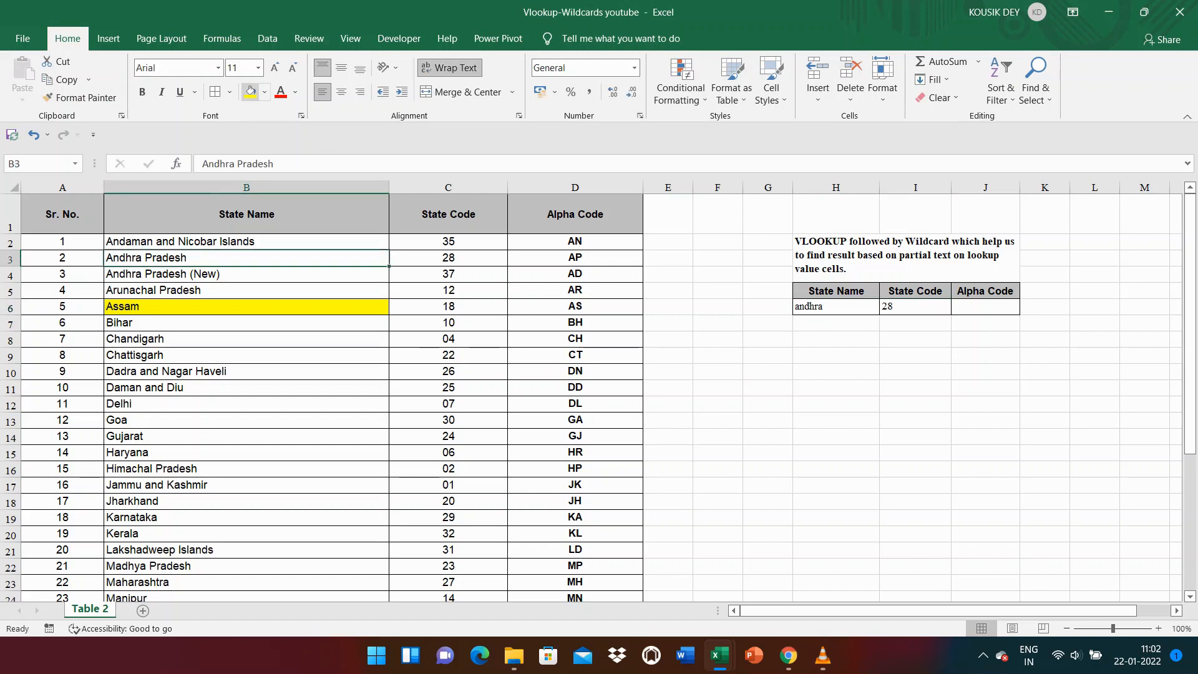
left_click(250, 93)
key("shift+Right")
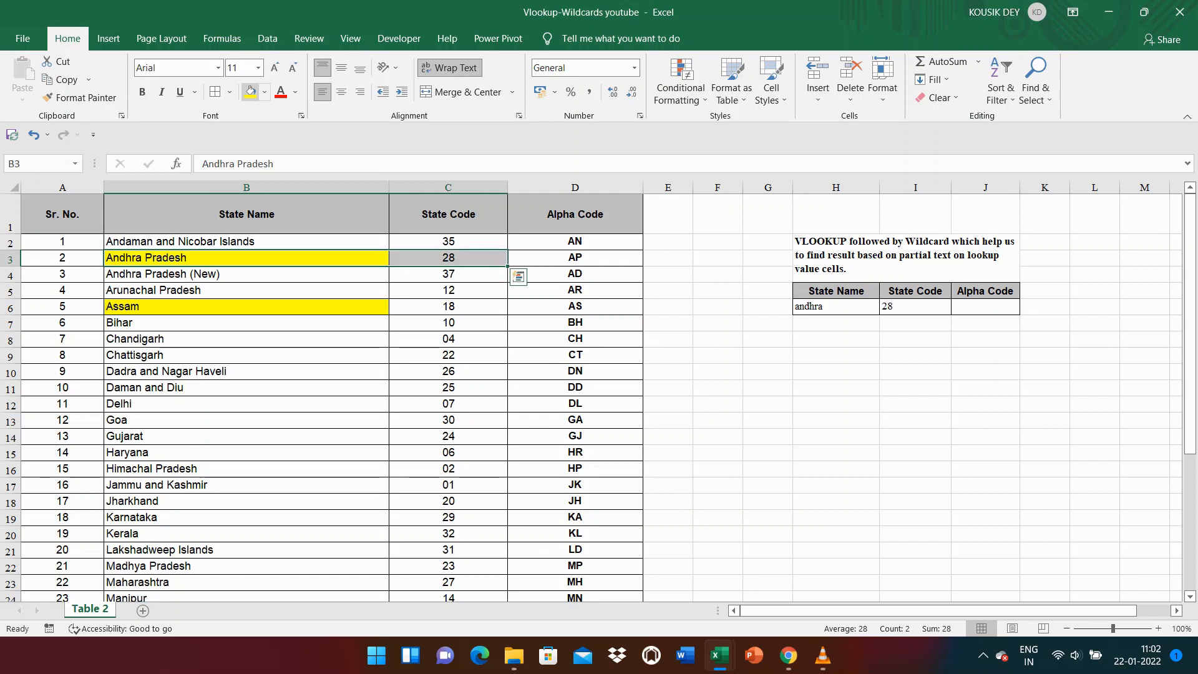
left_click(250, 93)
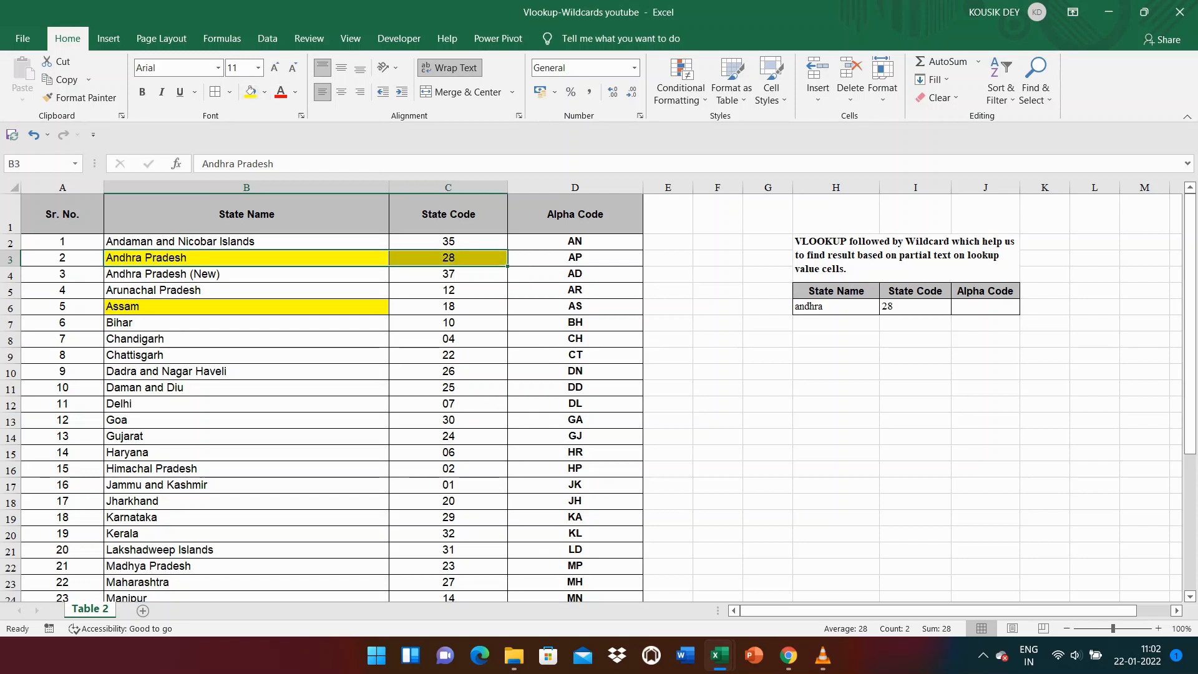
- Replace the partial state name in lookup cell H6 with west
left_click(836, 307)
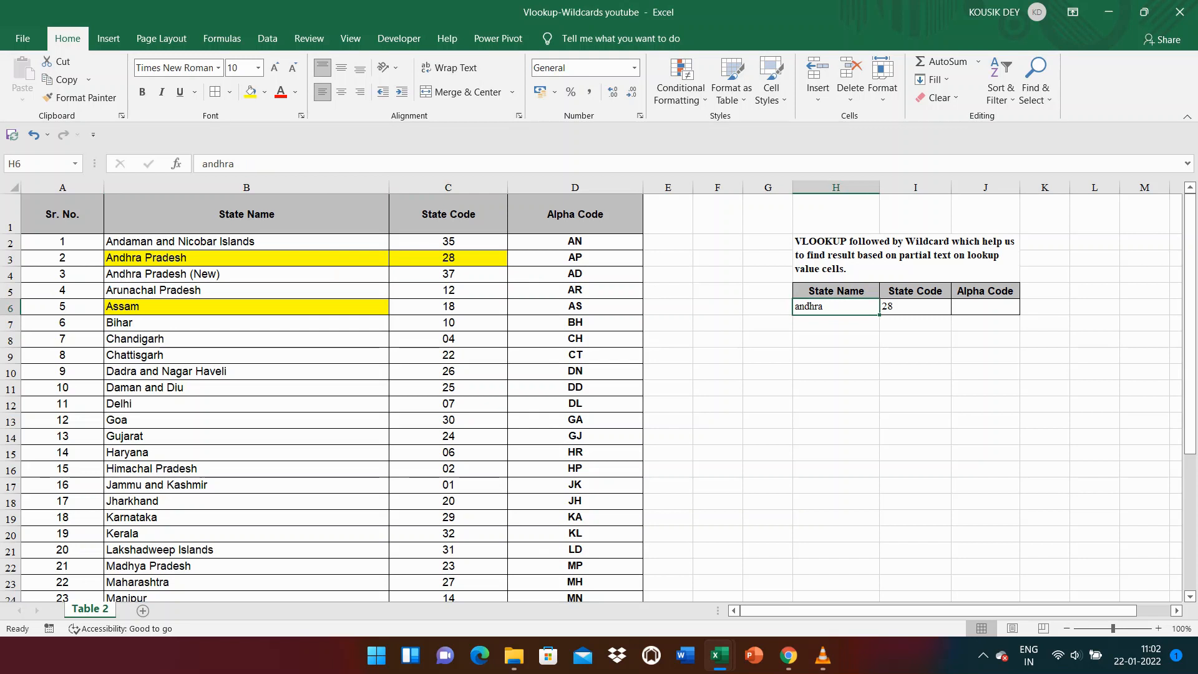
type("west")
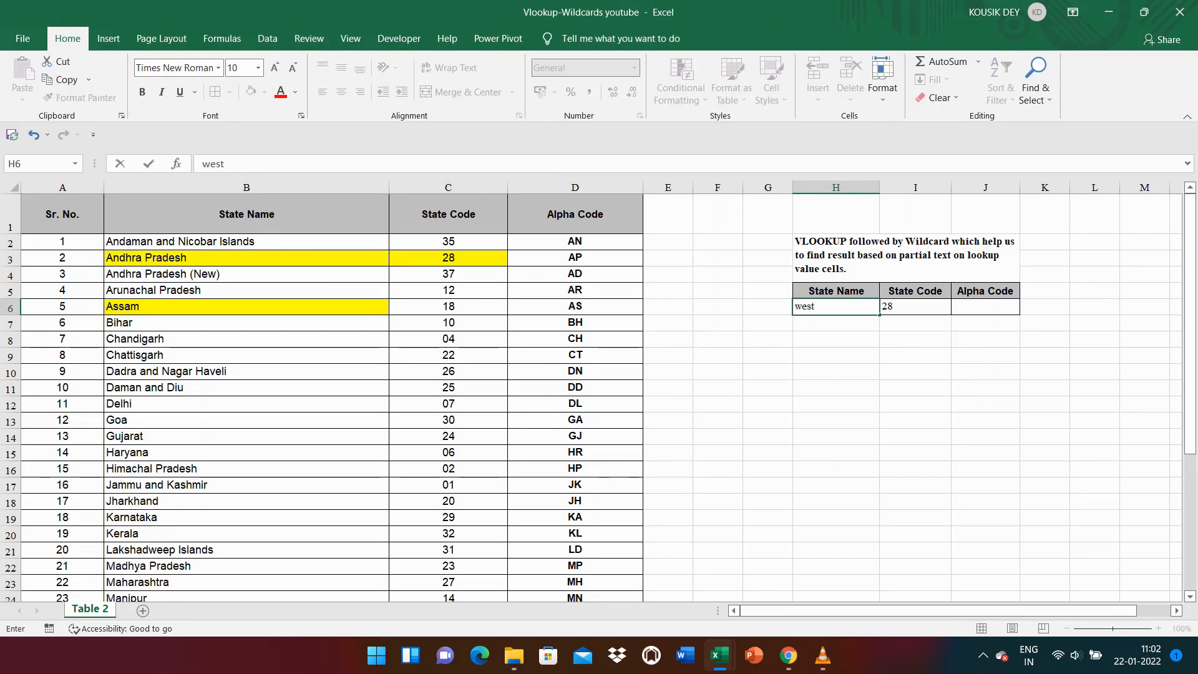
key("Return")
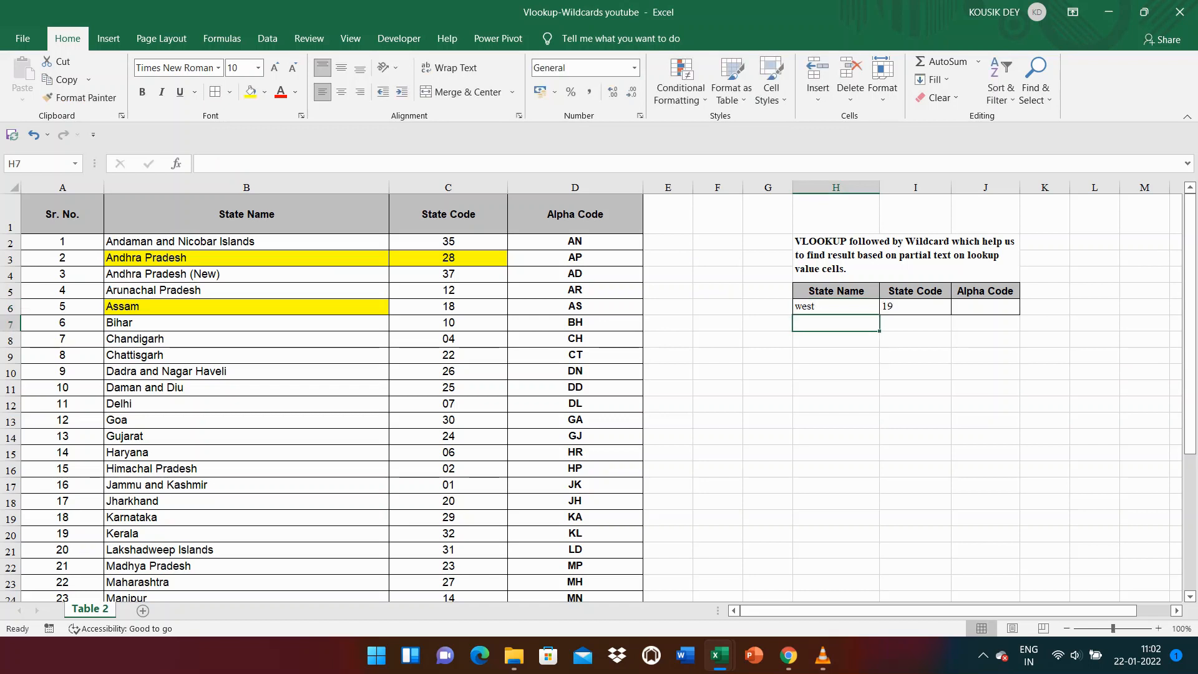
key("Up")
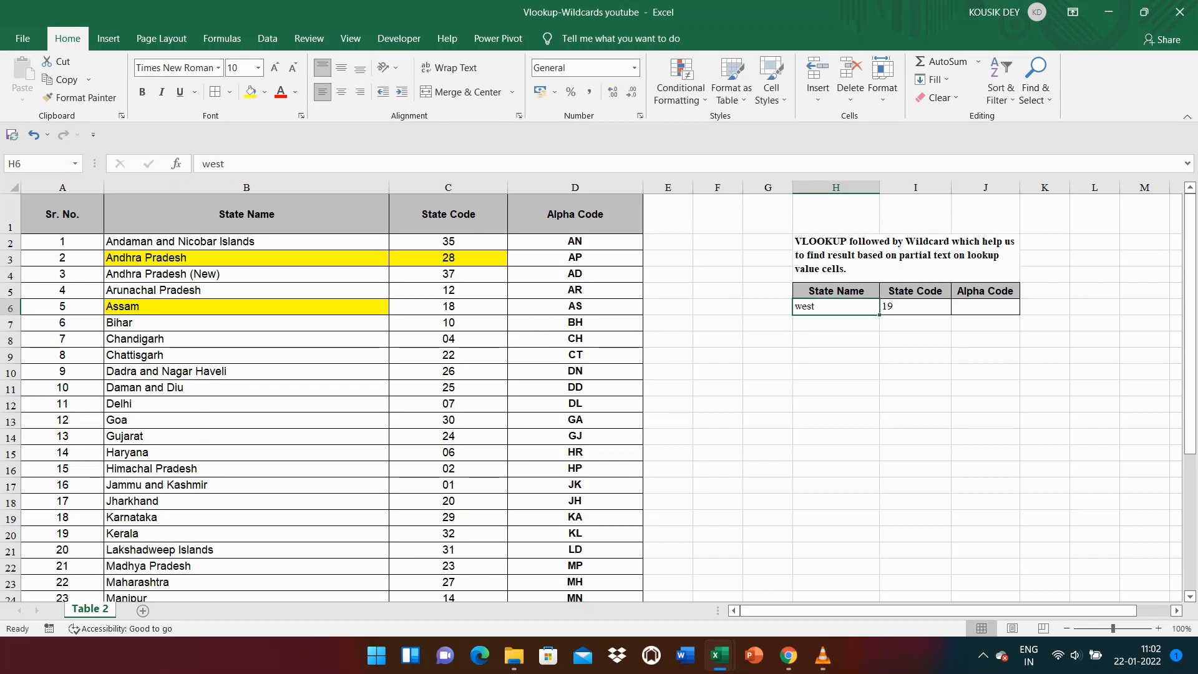
- Highlight the West Bengal name and its state code, cells B38:C38, in yellow
left_click_drag(1191, 286, 1190, 419)
left_click_drag(300, 591, 437, 591)
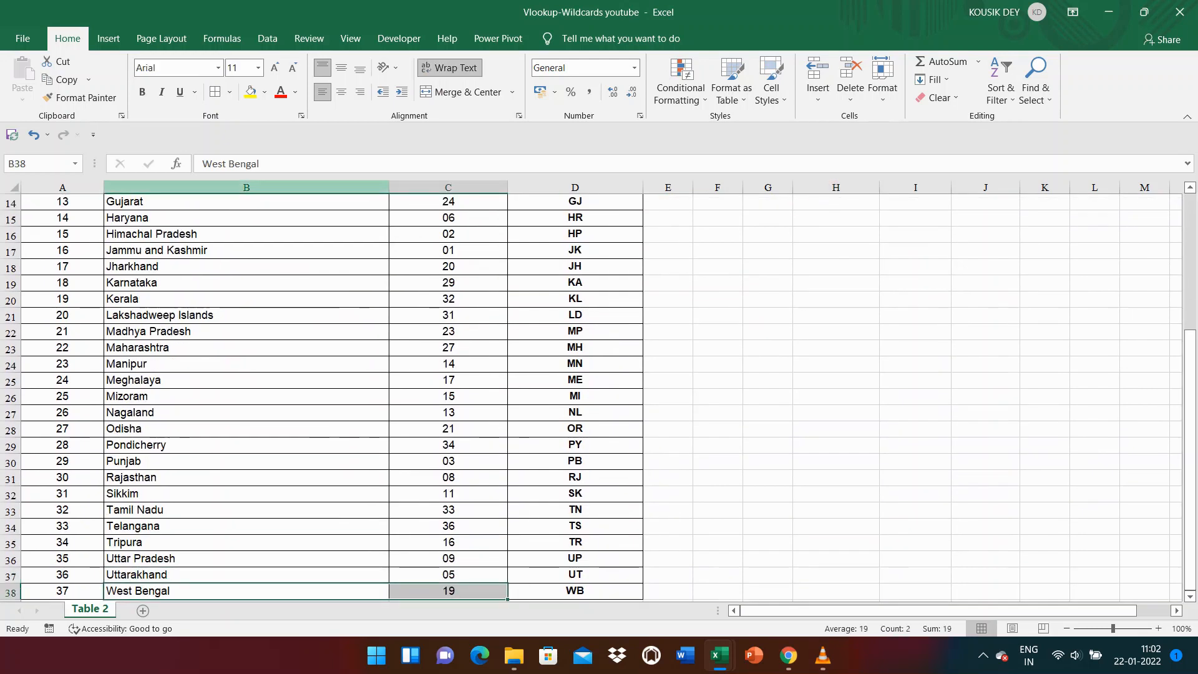
left_click(250, 91)
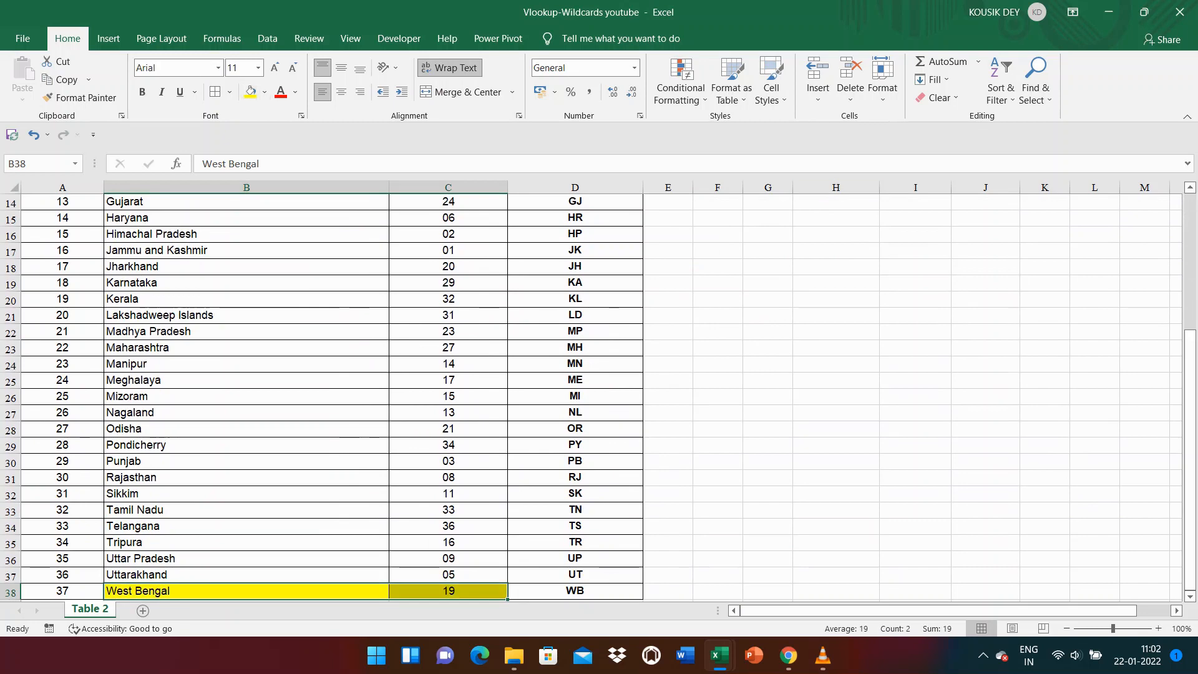
- Examine the wildcard lookup value "*"&H6&"*" inside the State Code formula in I6
left_click_drag(1190, 394, 1191, 253)
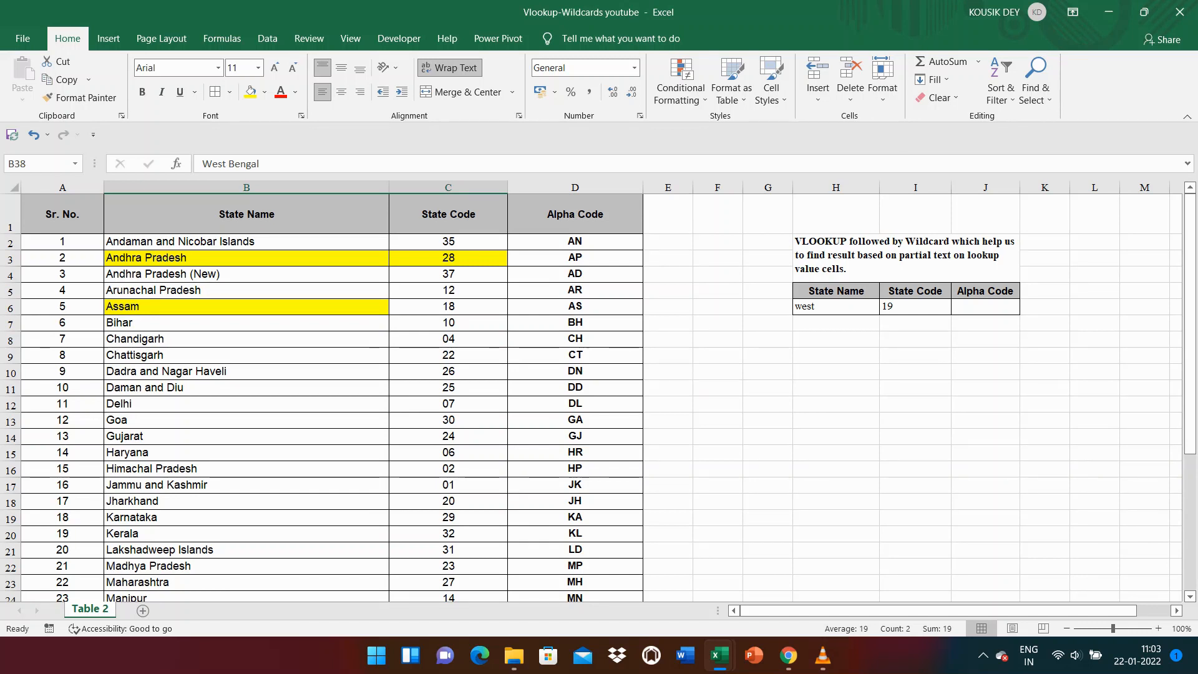
left_click(836, 306)
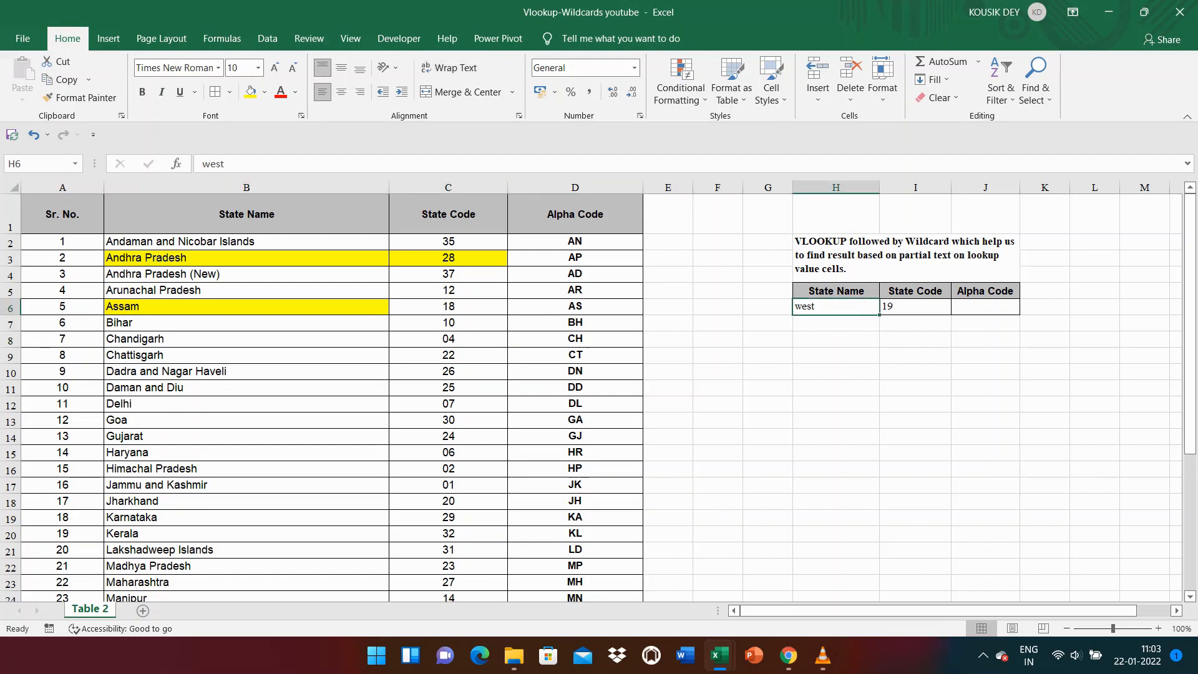
left_click(916, 306)
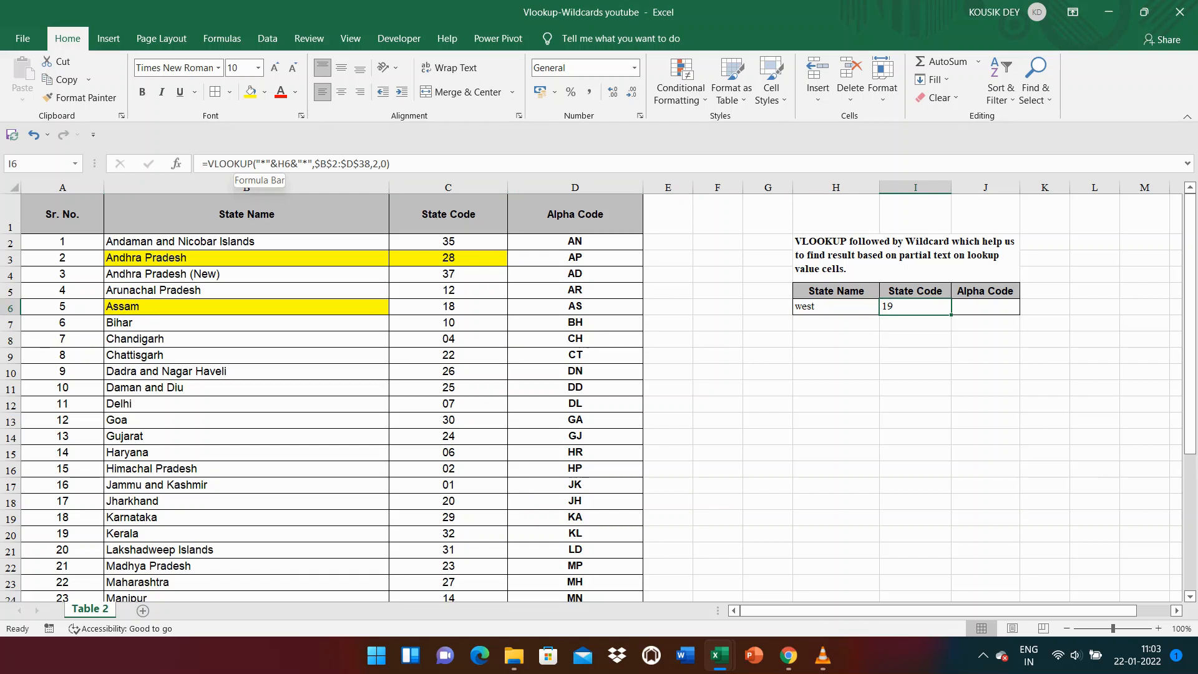
left_click_drag(256, 163, 312, 164)
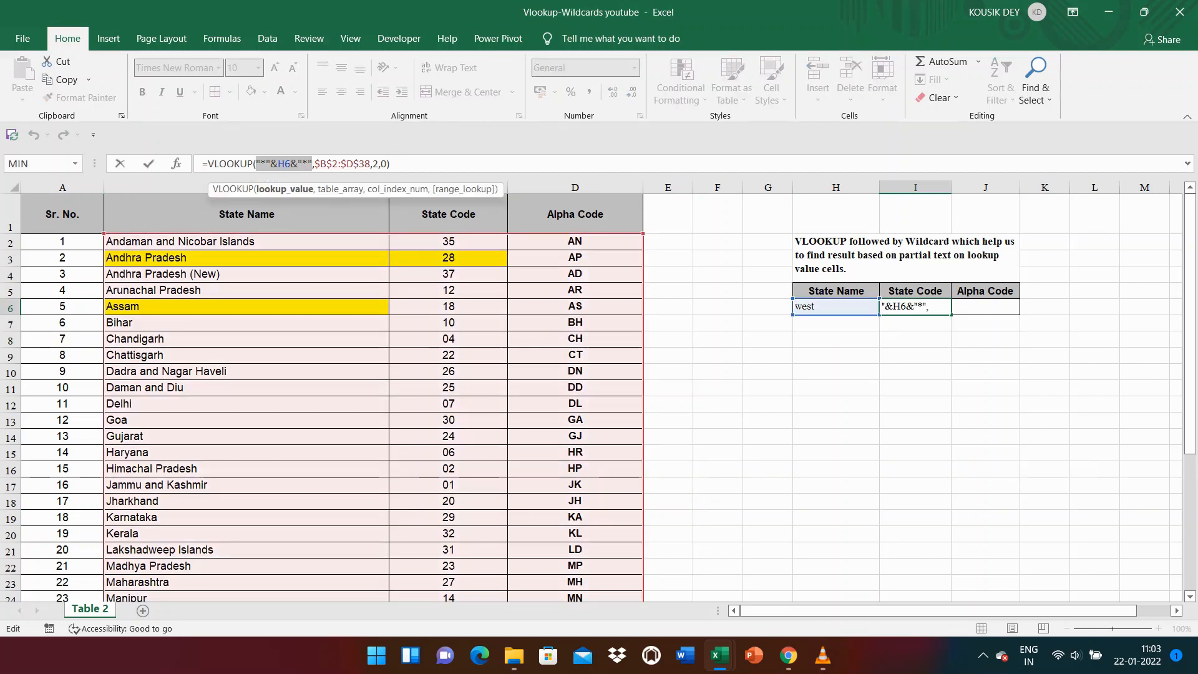
left_click(291, 163)
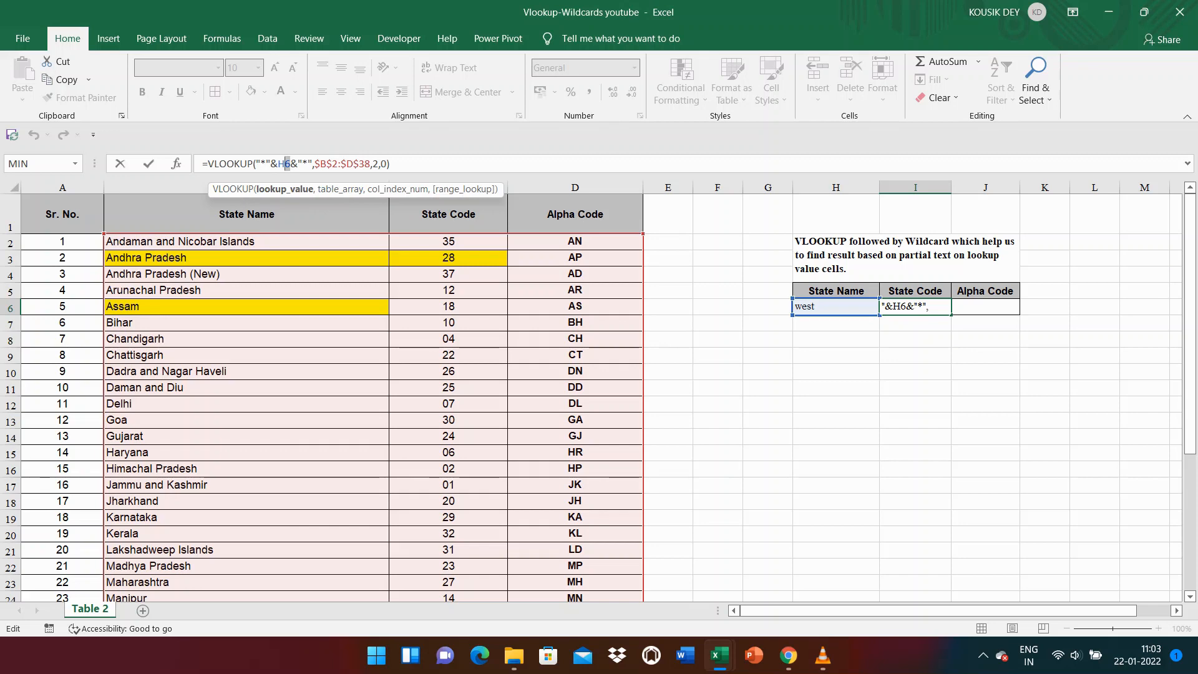
key("Return")
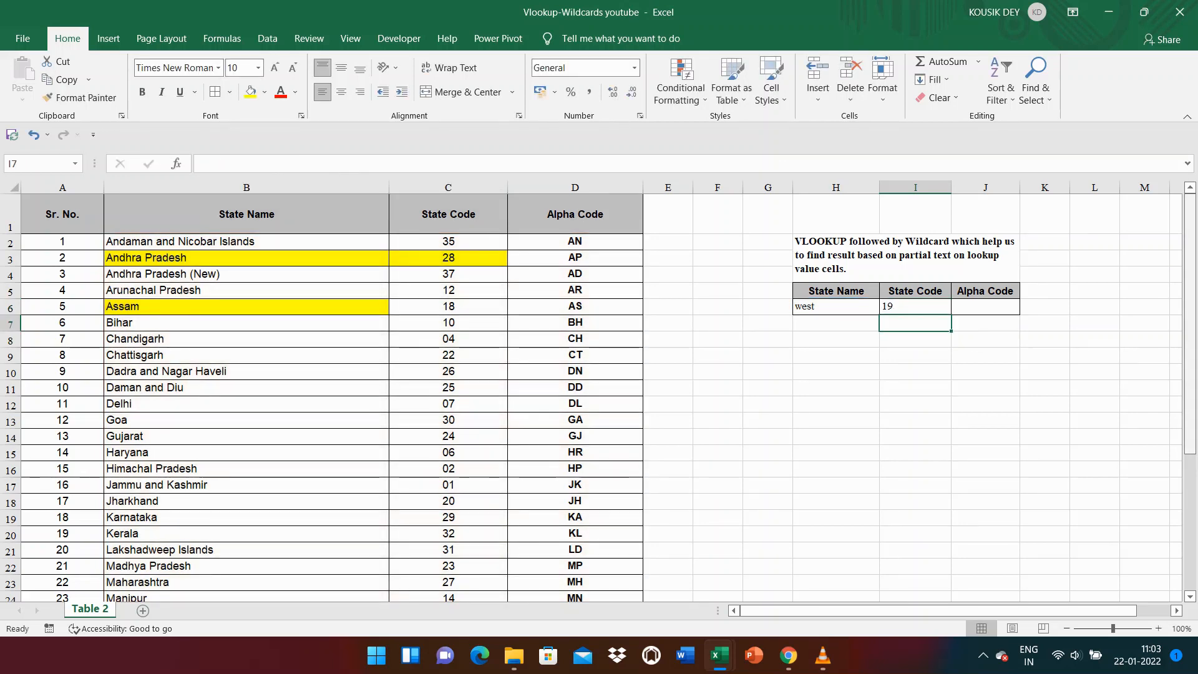
- Review the state list from the highlighted West Bengal row up to the Andhra Pradesh row
left_click_drag(1190, 312, 1190, 450)
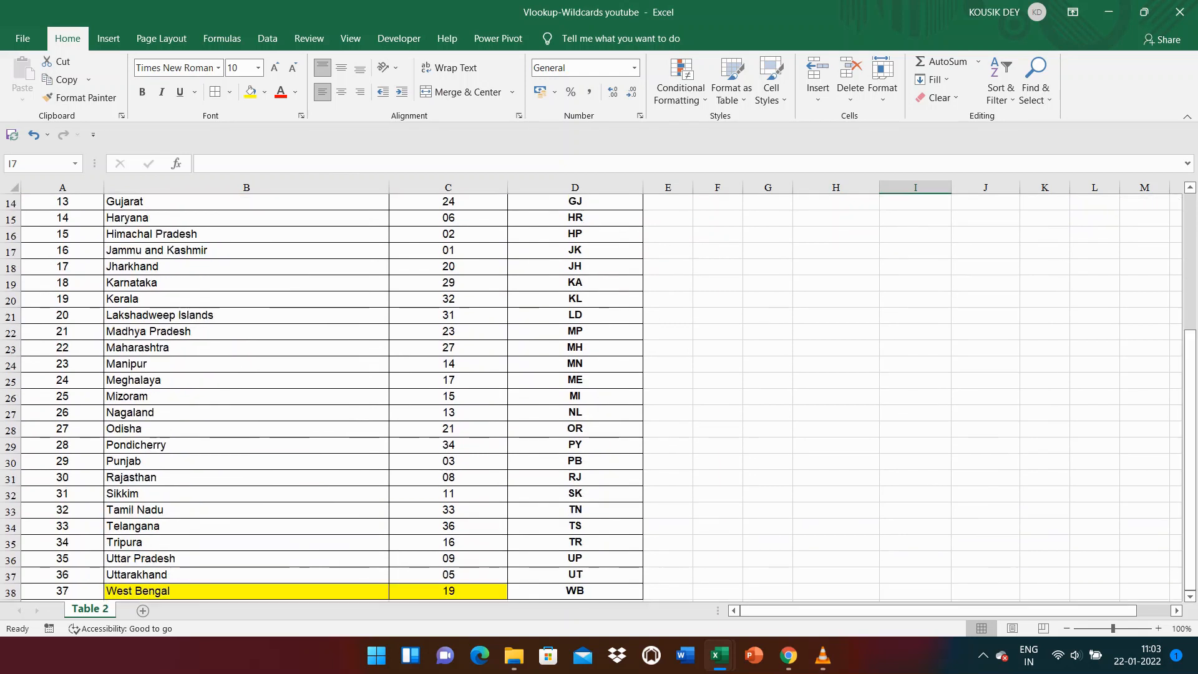
left_click(246, 592)
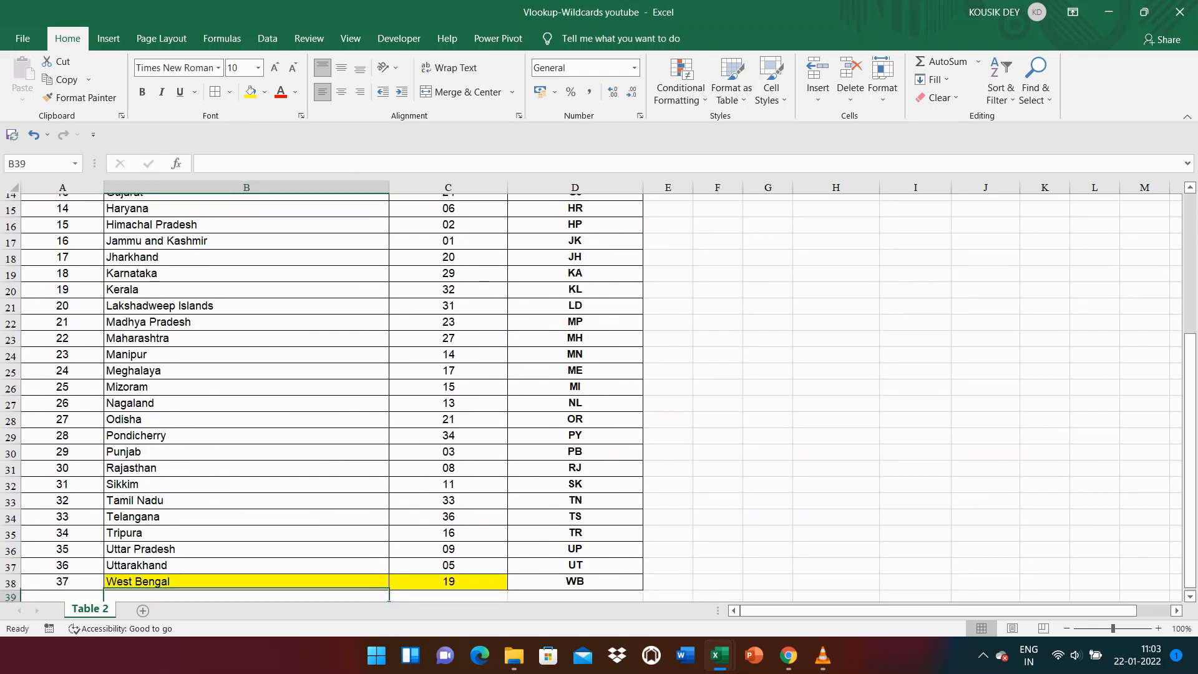
key("Down")
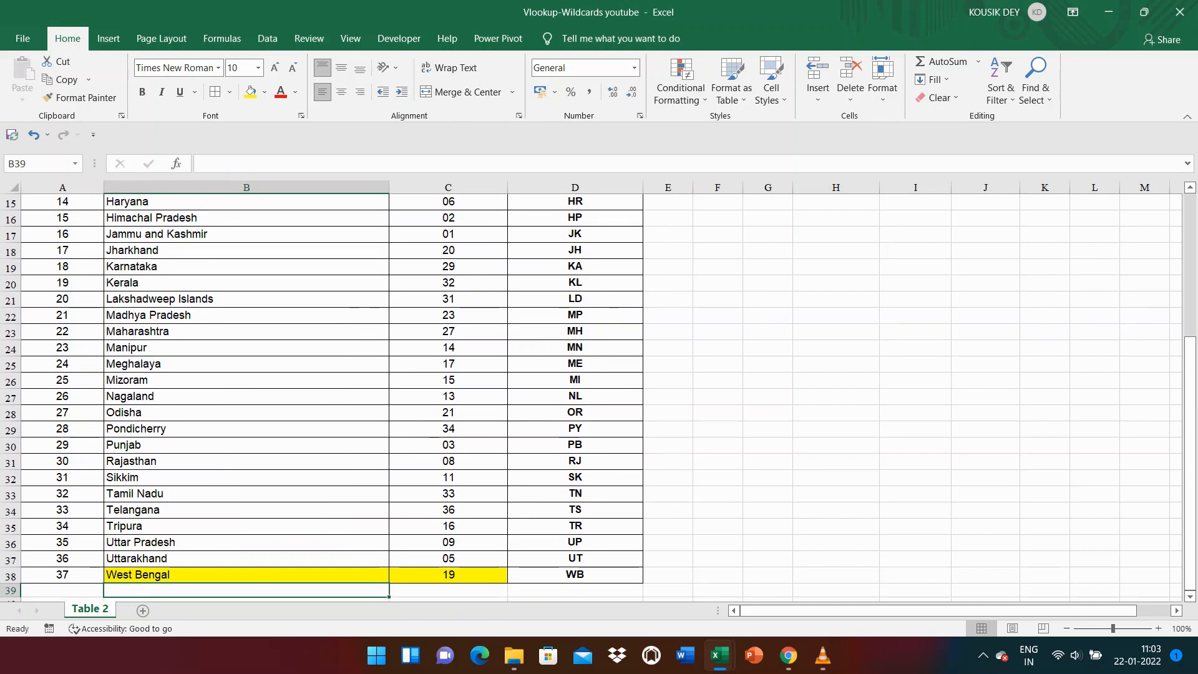
key("Up")
key("Up")
key("Up")
key("Up")
key("Up")
key("Up")
key("Up")
key("Up")
key("Up")
key("Up")
key("Up")
key("Up")
key("Up")
key("Up")
key("Up")
key("Up")
key("Up")
key("Up")
key("Up")
key("Up")
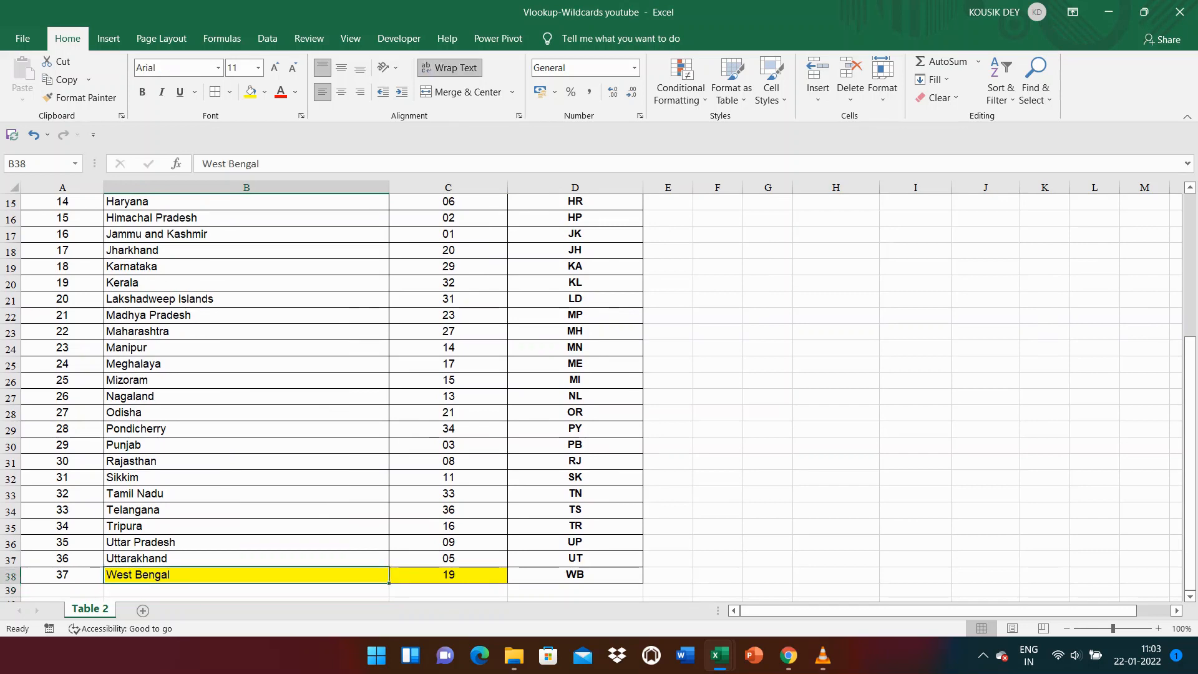
key("Up")
key("Up")
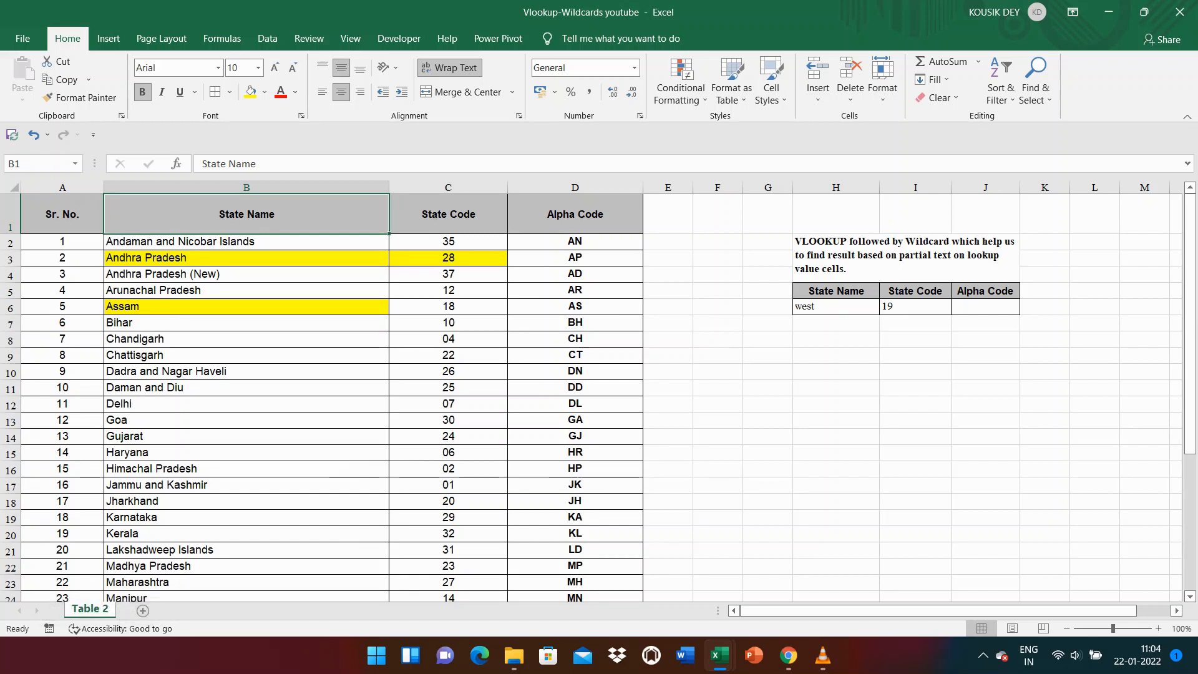
key("Down")
key("Down")
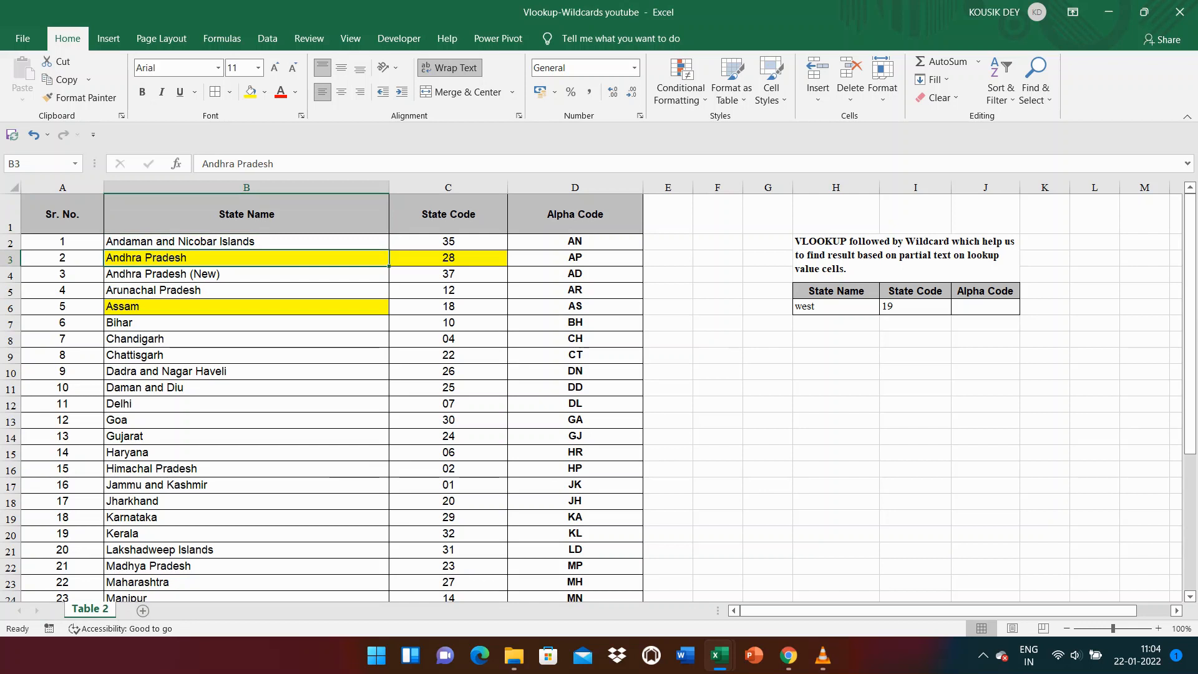
- Replace the partial state name in lookup cell H6 with and
left_click(836, 306)
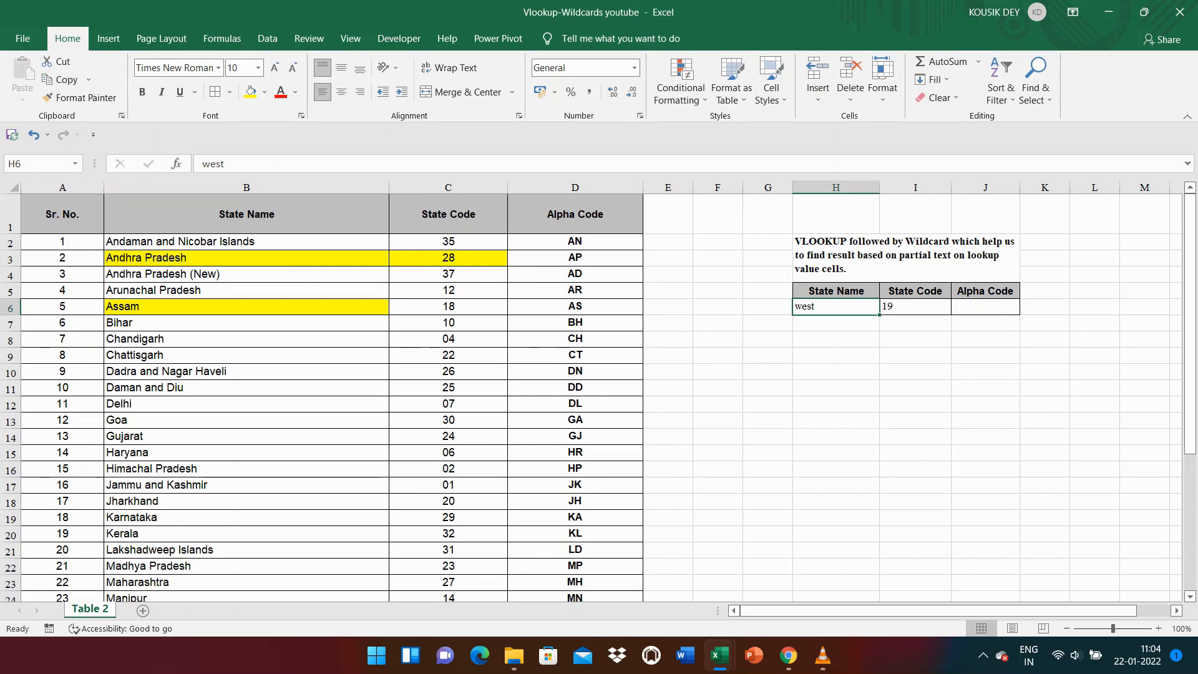
type("and")
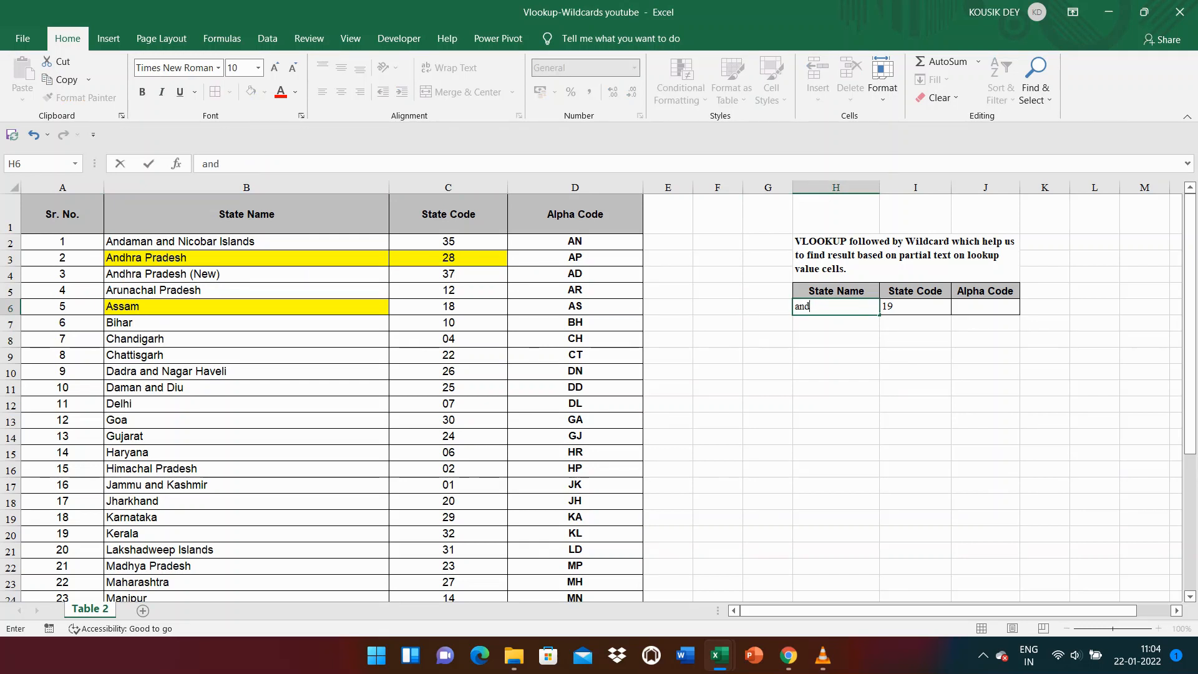
key("Return")
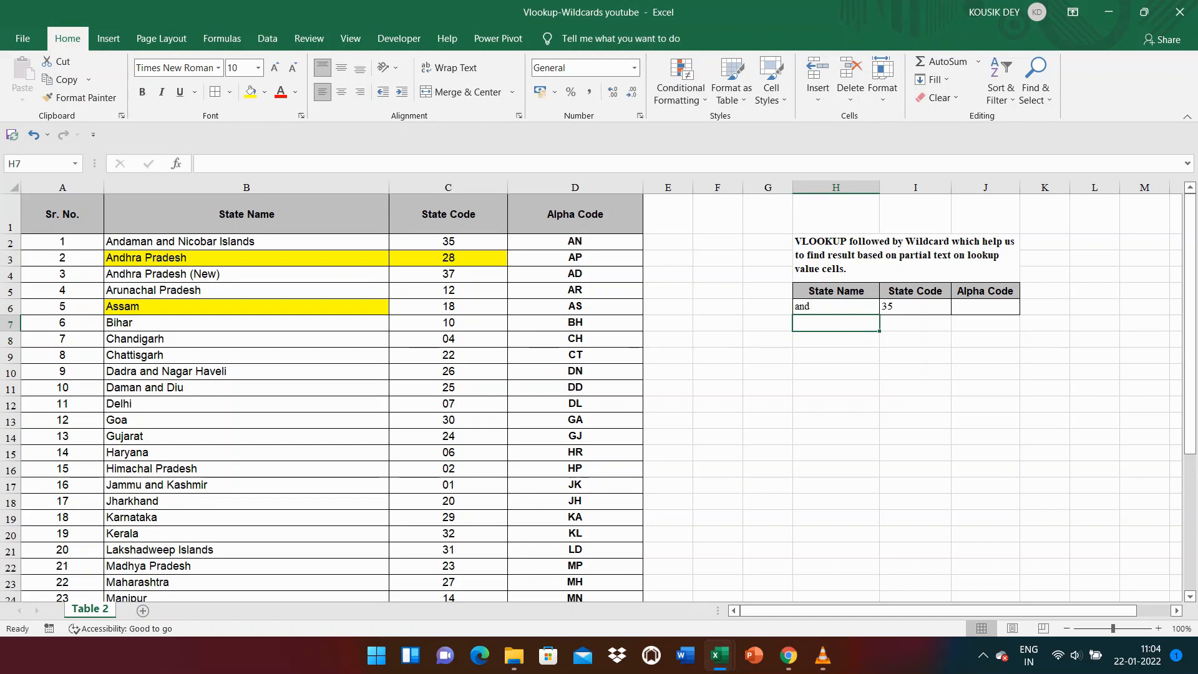
- Highlight the first three state names, cells B2:B4, in yellow
left_click(448, 241)
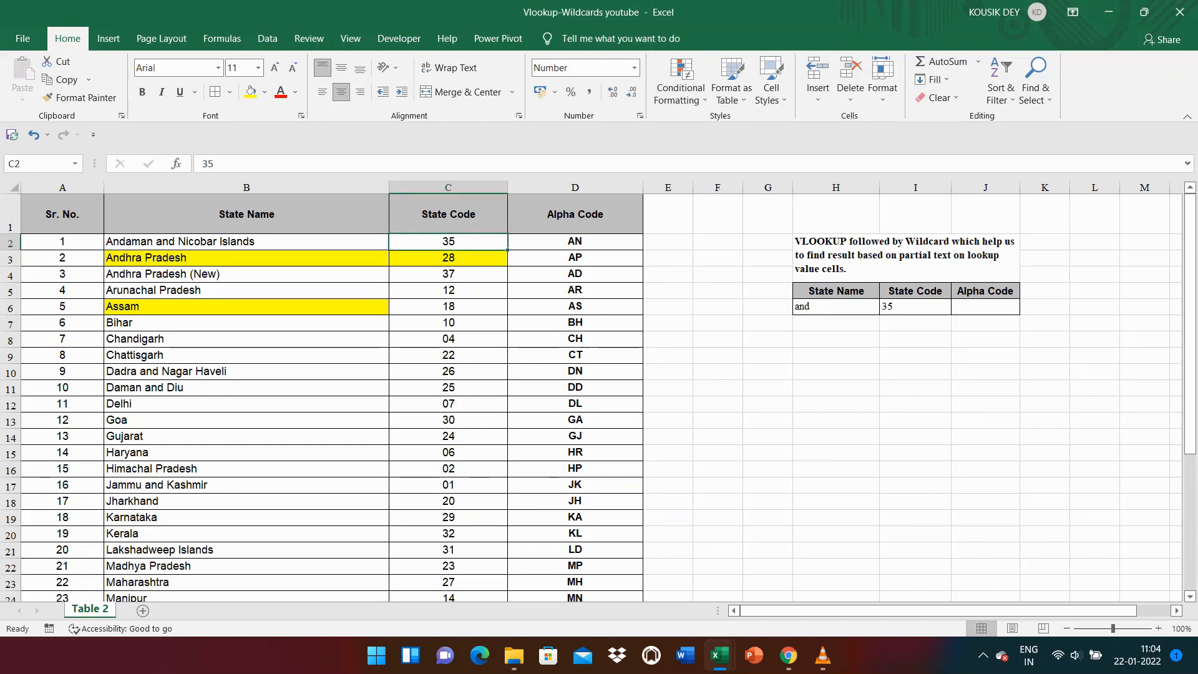
left_click_drag(247, 242, 247, 275)
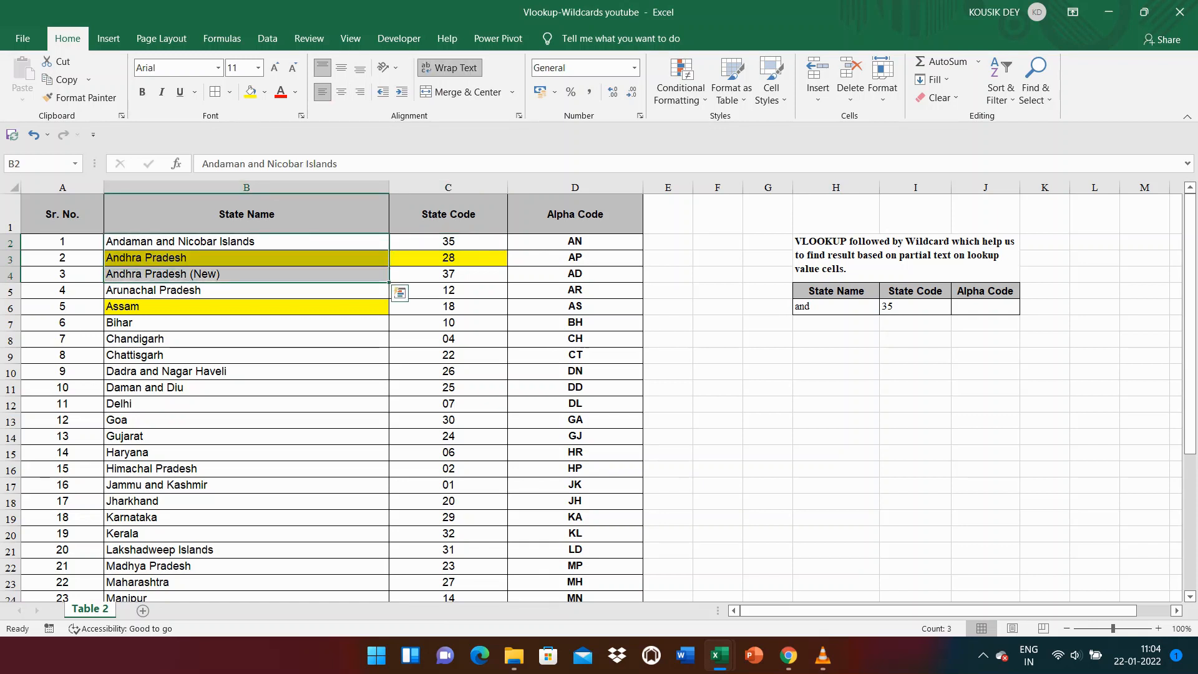
left_click(250, 92)
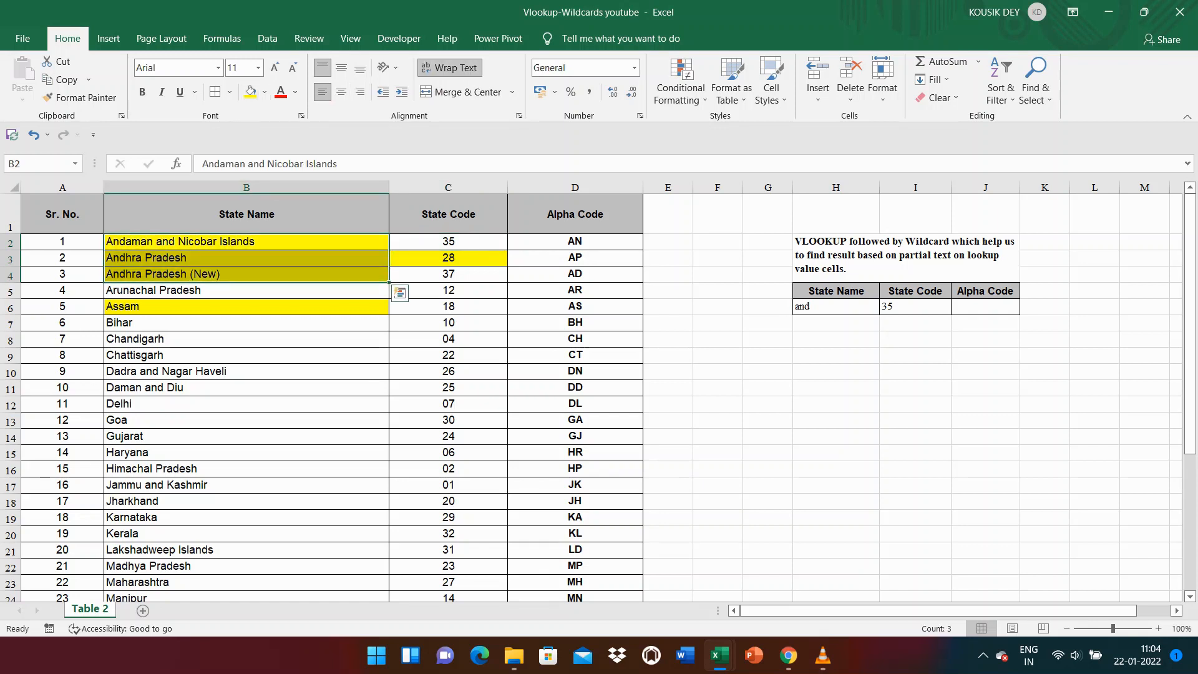
- Copy the State Code formula from I6 down to I8 and the partial name from H6 down to H8
left_click(915, 307)
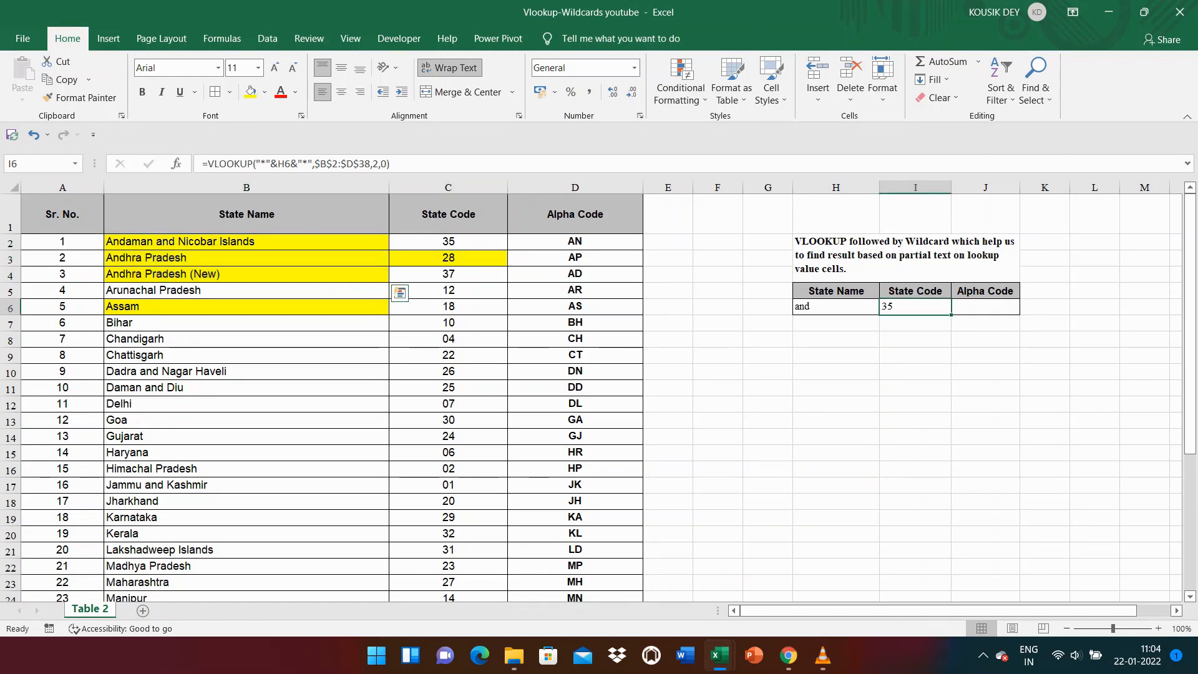
left_click_drag(916, 306, 951, 347)
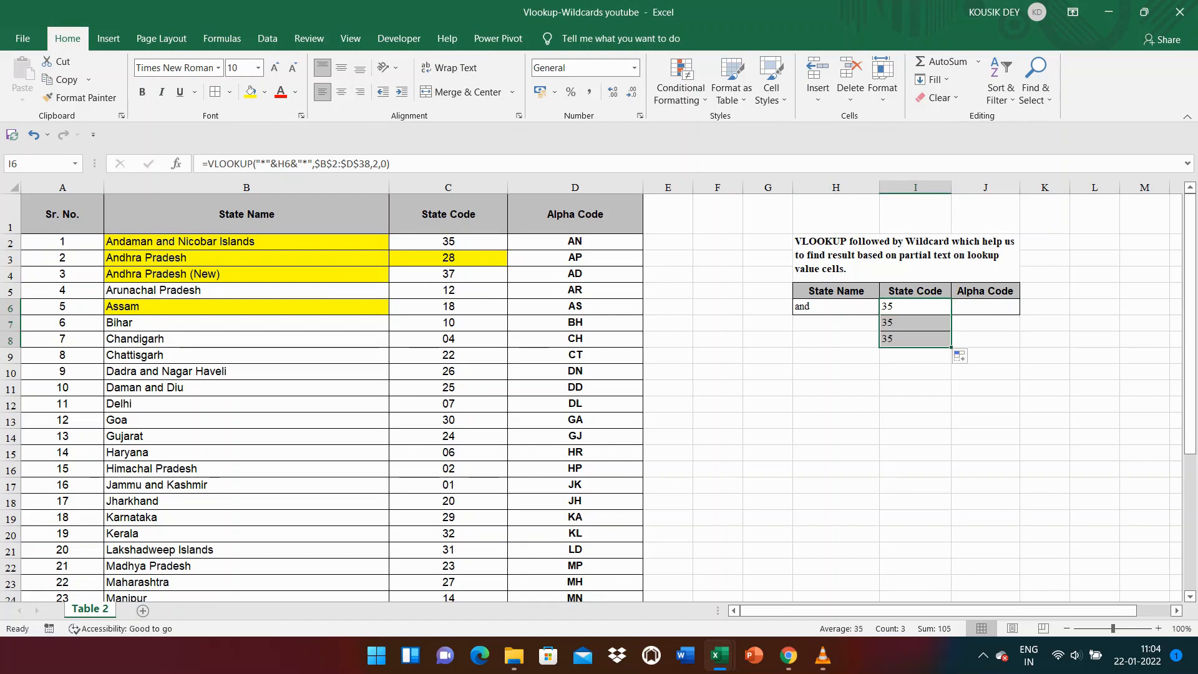
left_click(836, 306)
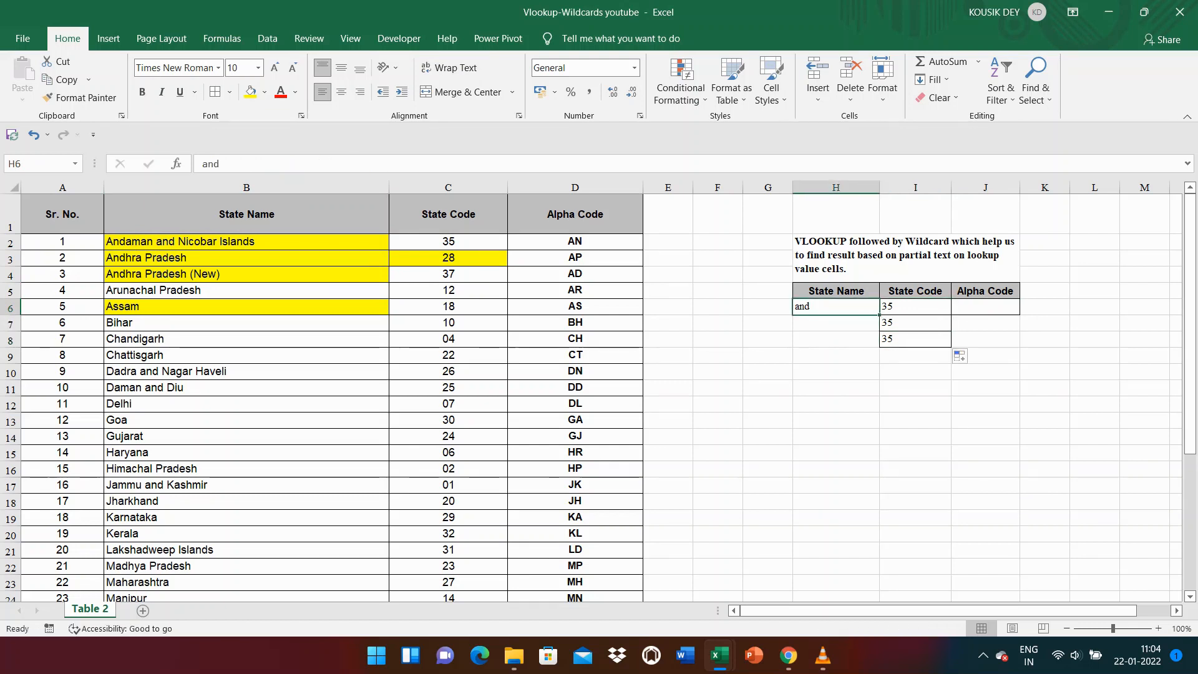
left_click_drag(836, 307, 916, 306)
left_click(836, 306)
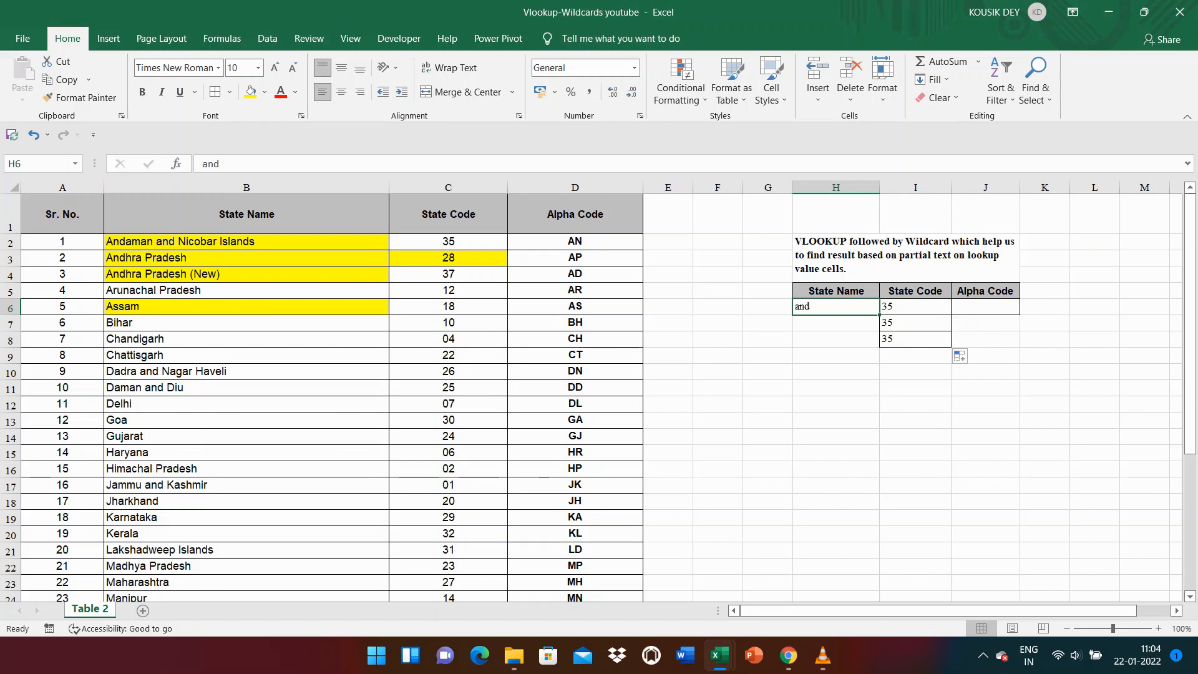
left_click_drag(880, 315, 880, 347)
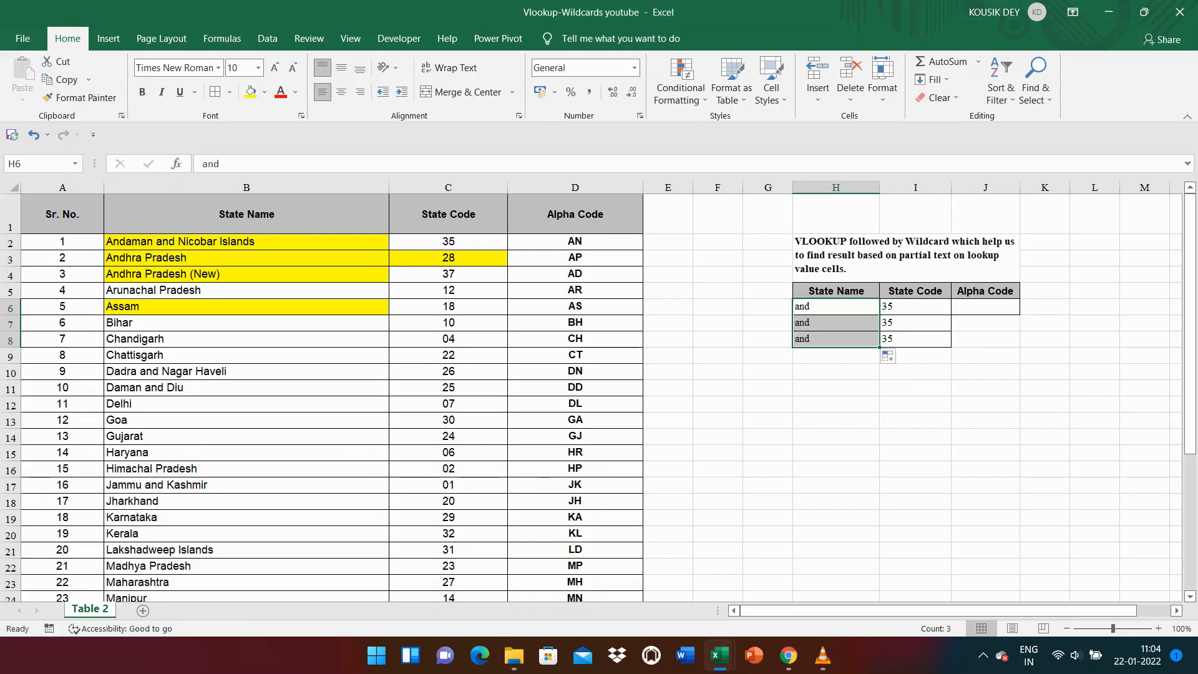
left_click(915, 323)
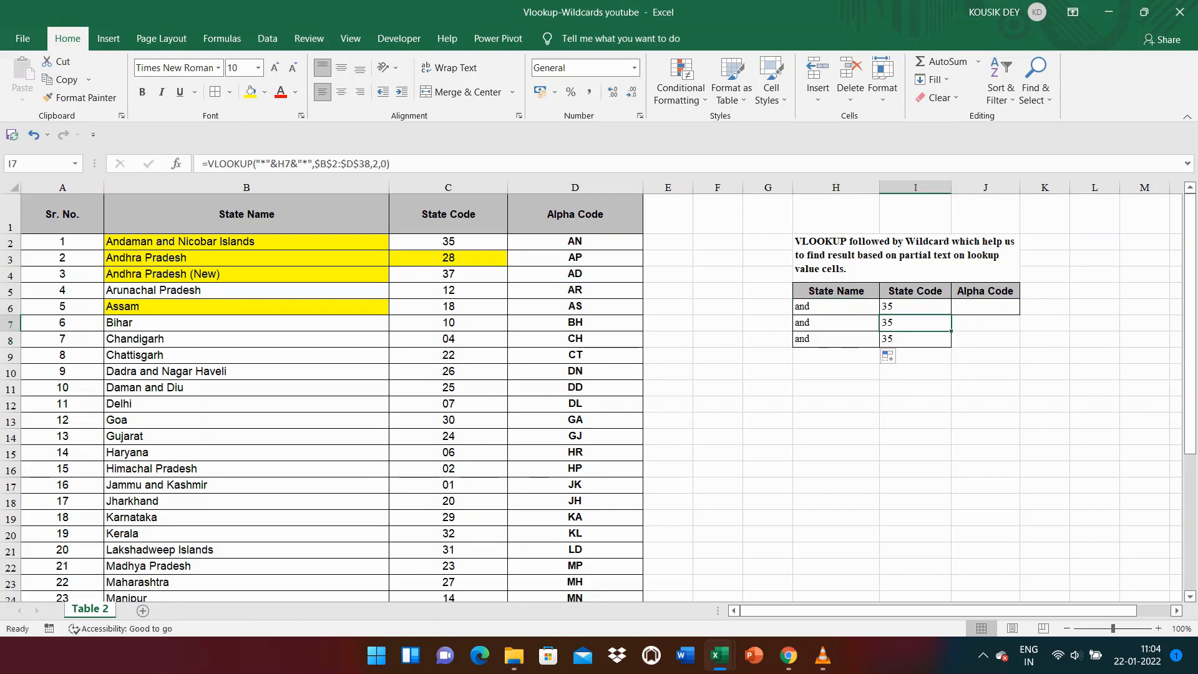
- Clear the copied partial names and State Code formulas from cells H7:I8
left_click(448, 241)
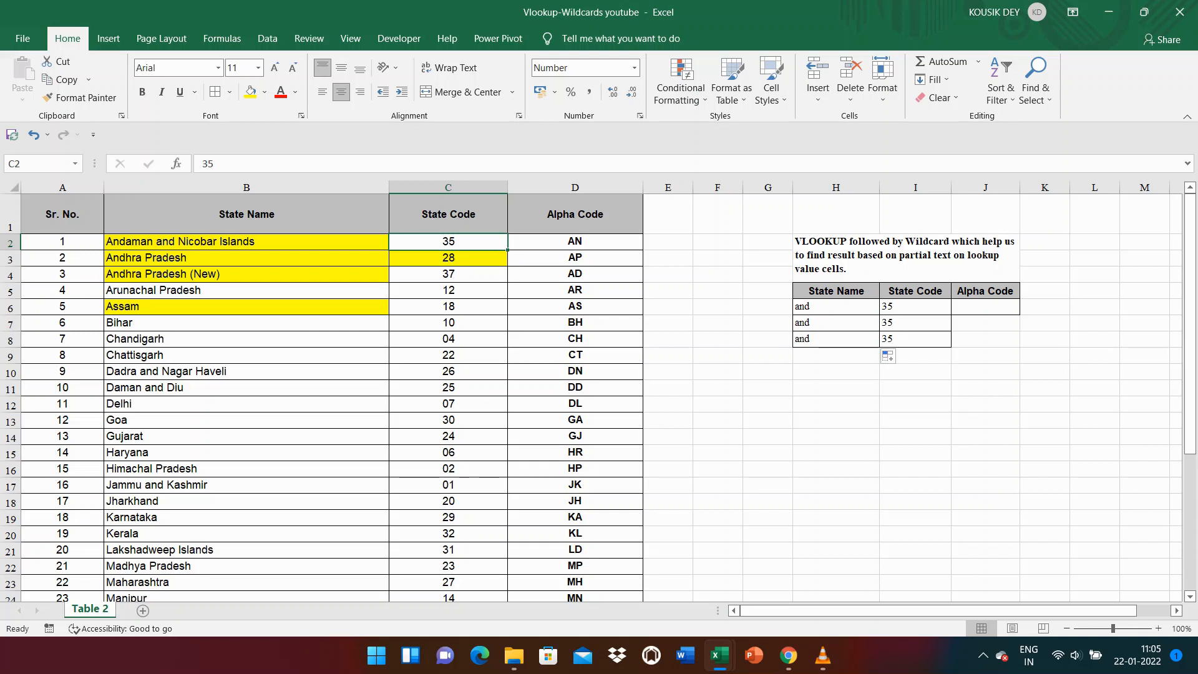
left_click_drag(837, 323, 915, 339)
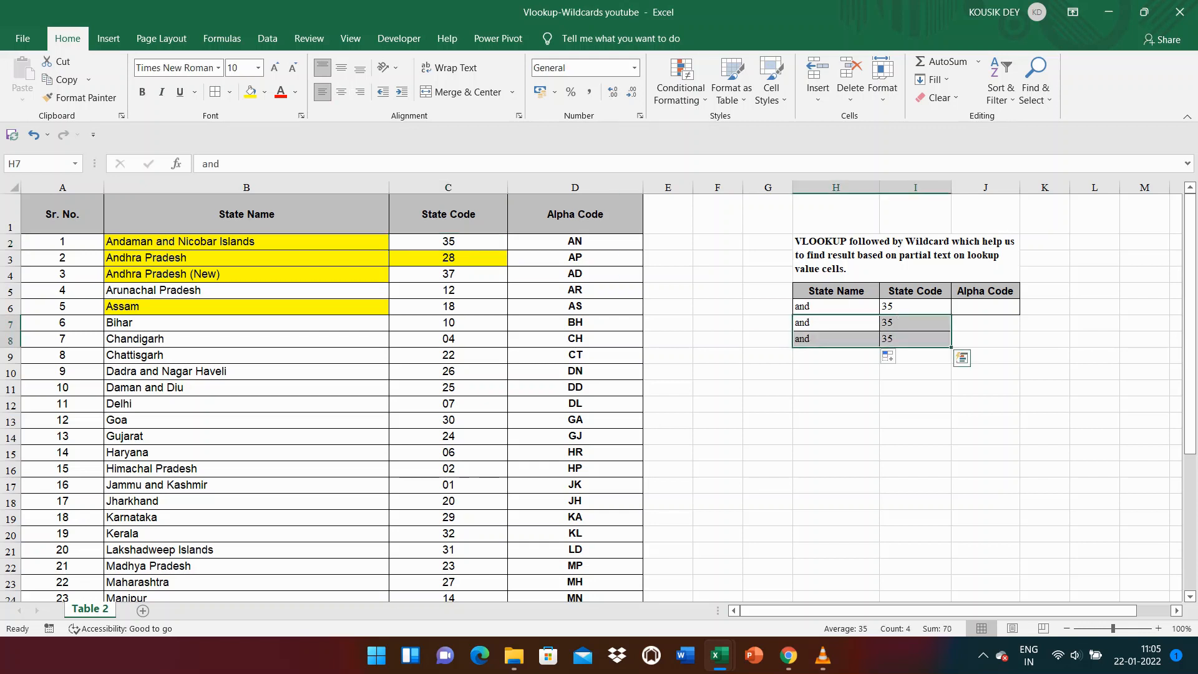
key("Delete")
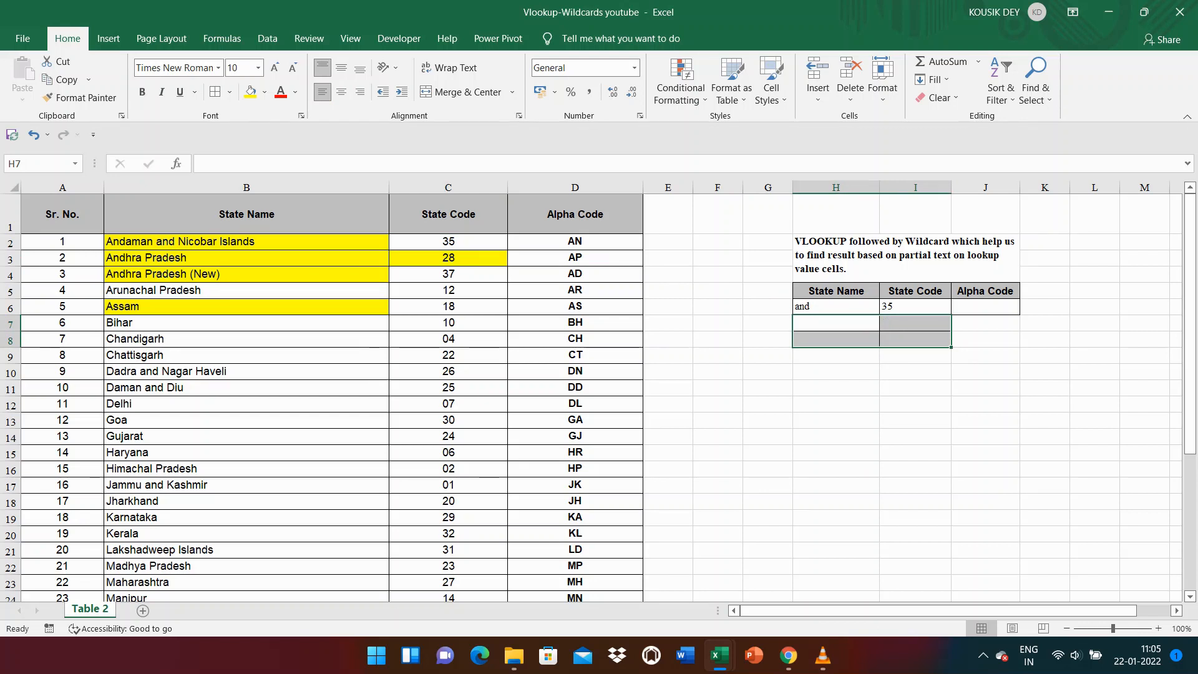
- Replace the partial state name in lookup cell H6 with andh
left_click(836, 306)
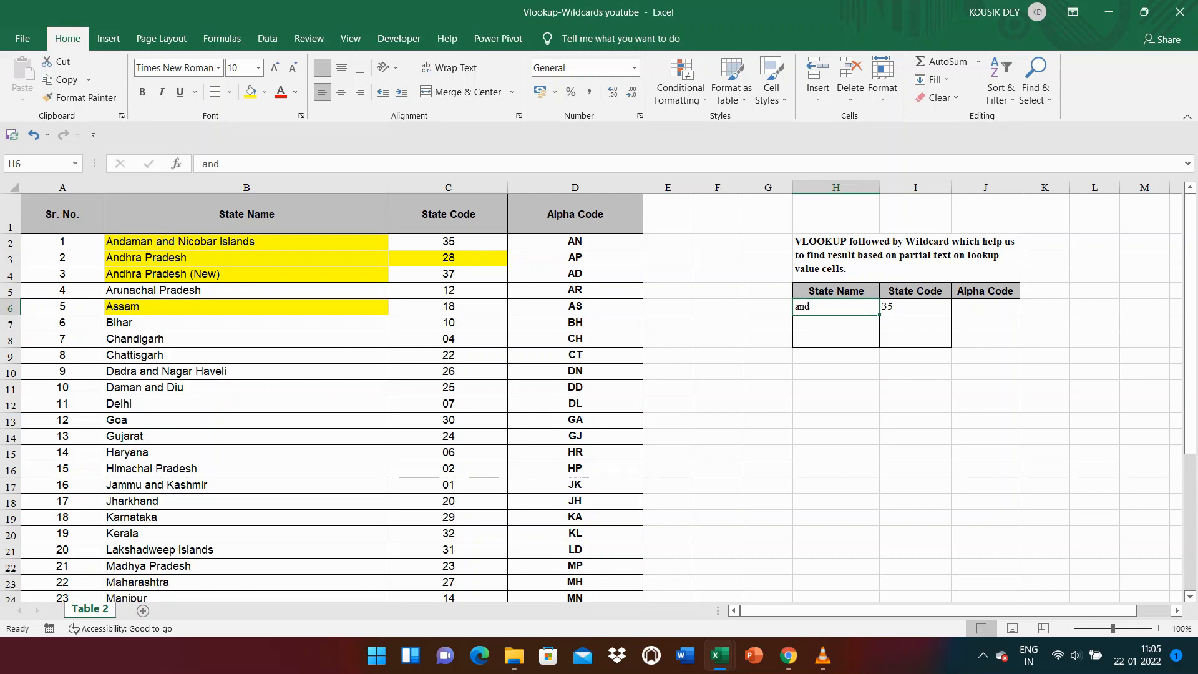
type("anda")
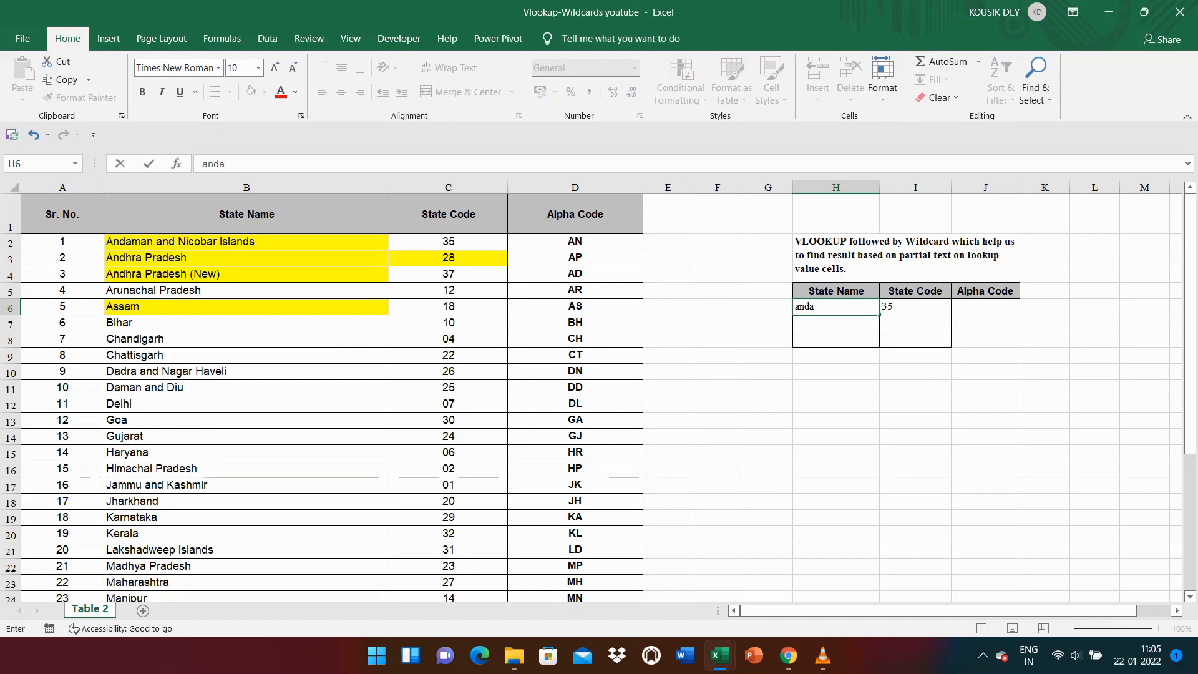
key("BackSpace")
type("h")
key("Return")
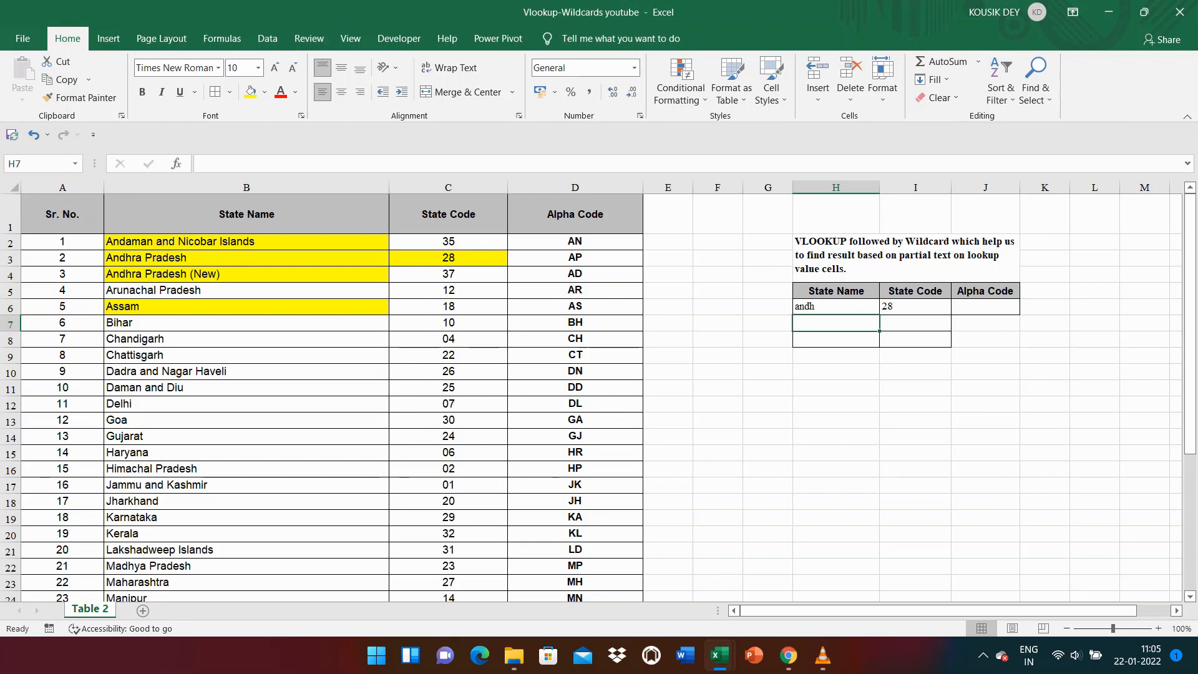
- Start a VLOOKUP formula in Alpha Code cell J6 with "*"&H6 as the beginning of the lookup value
left_click(986, 307)
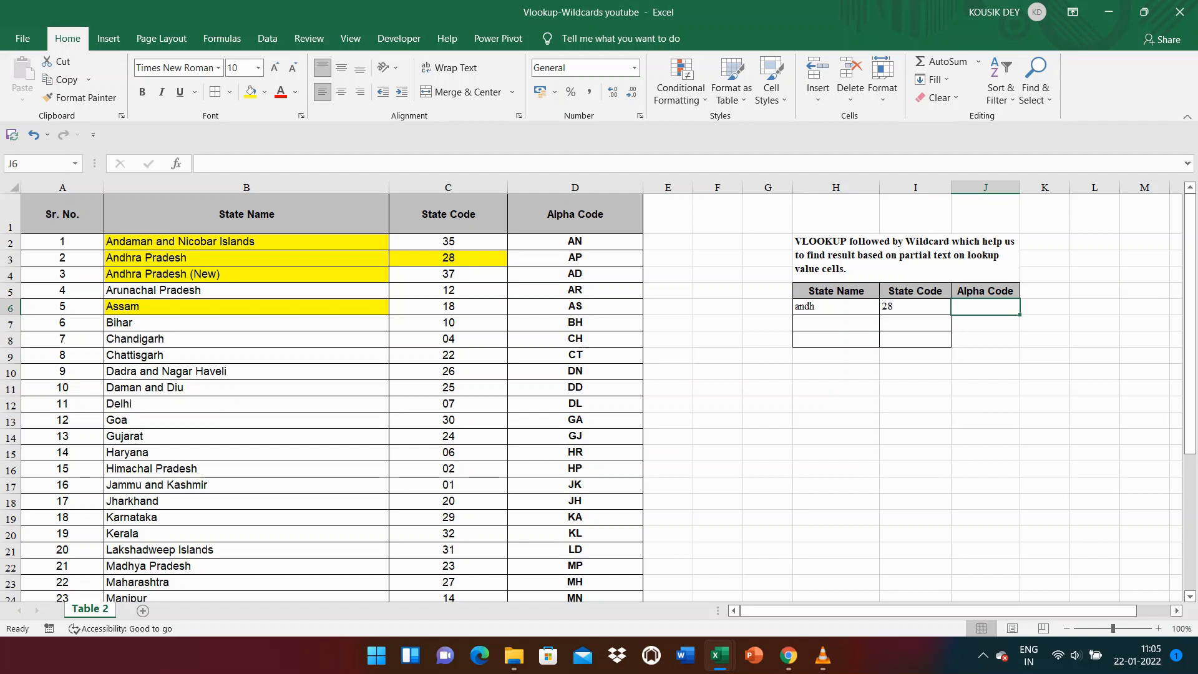
type("=")
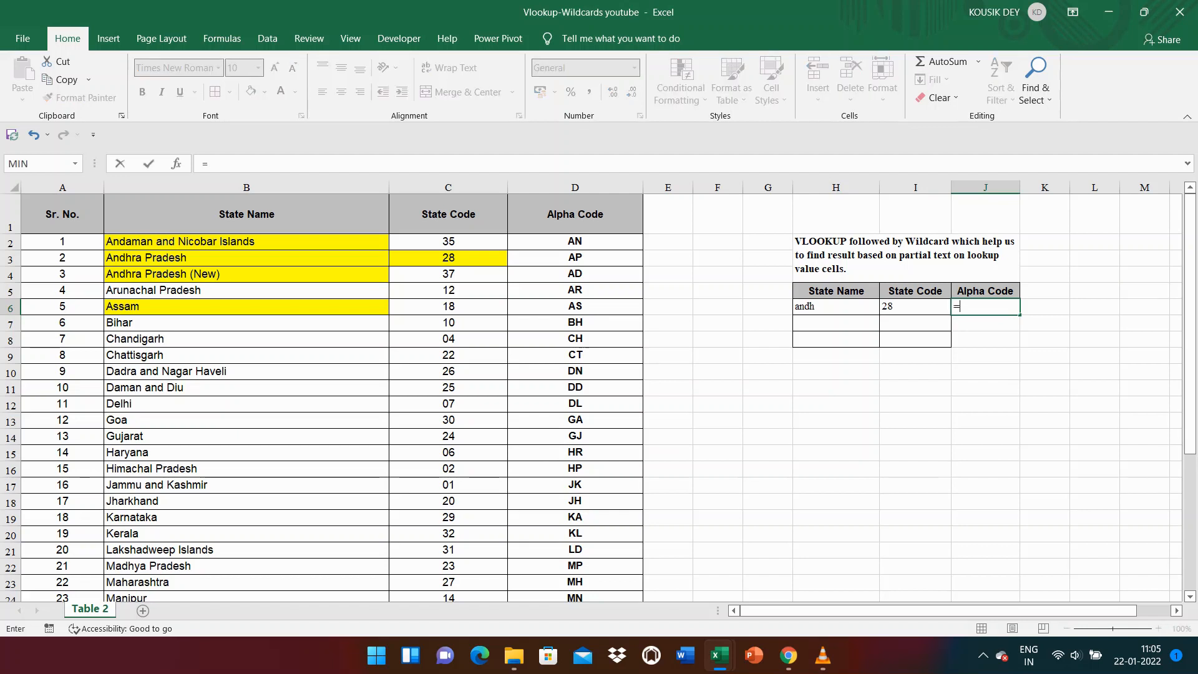
type("lo")
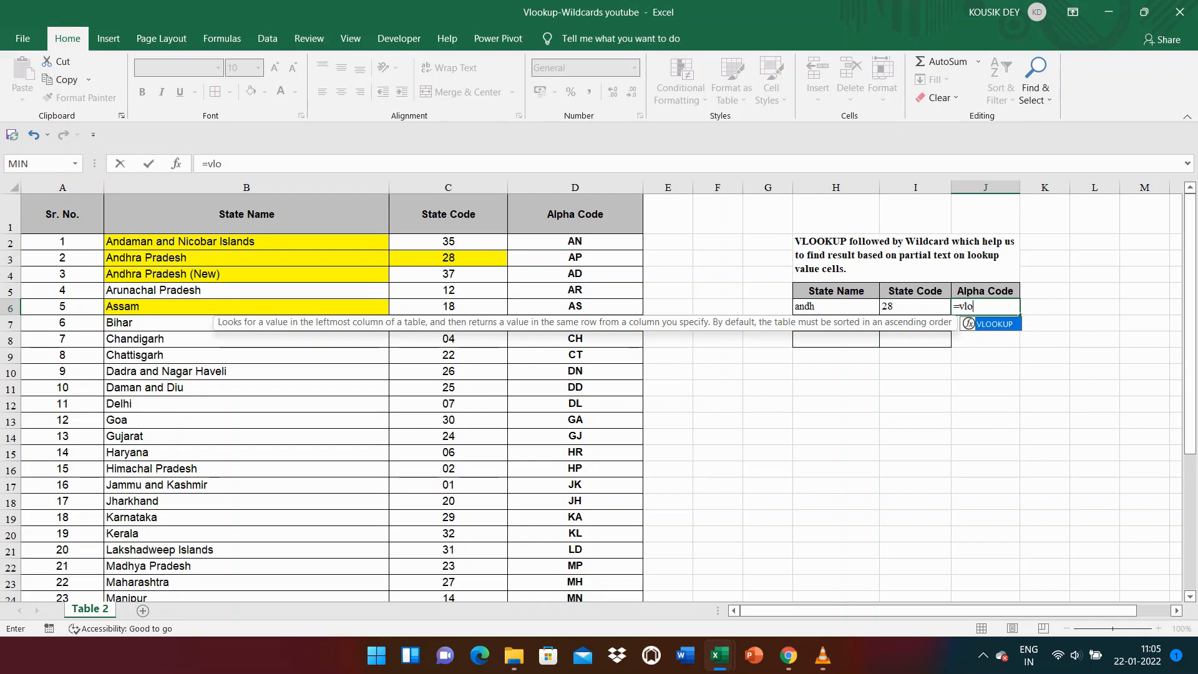
type("okup(")
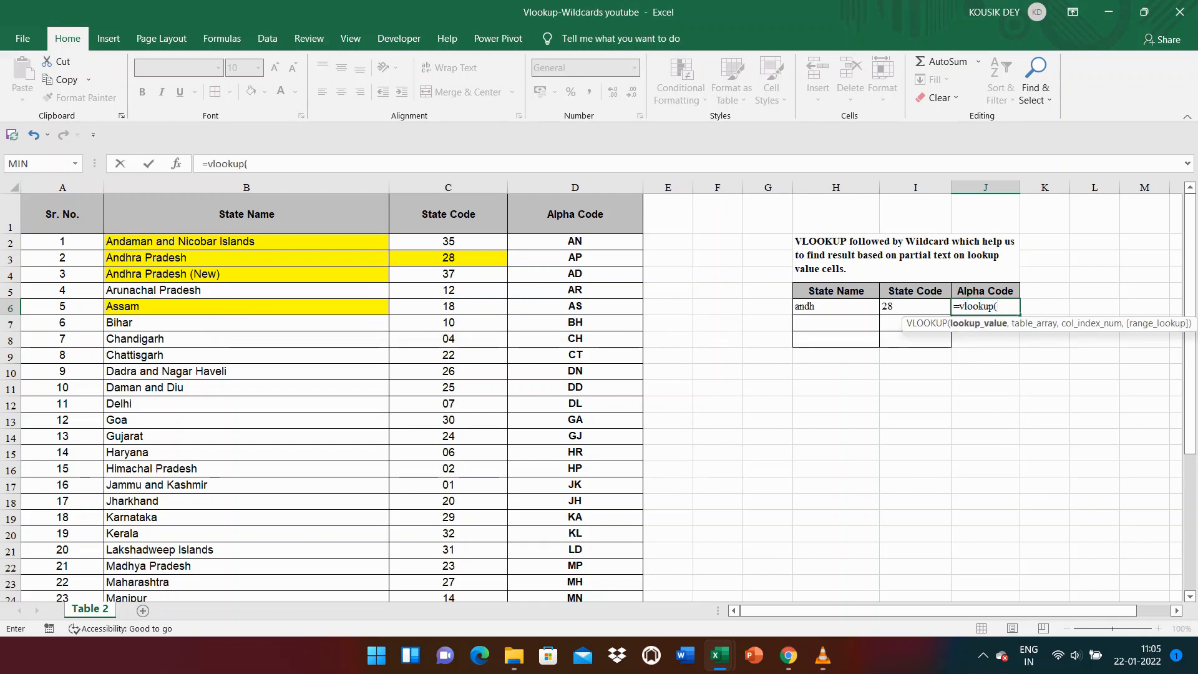
type("\"*\"")
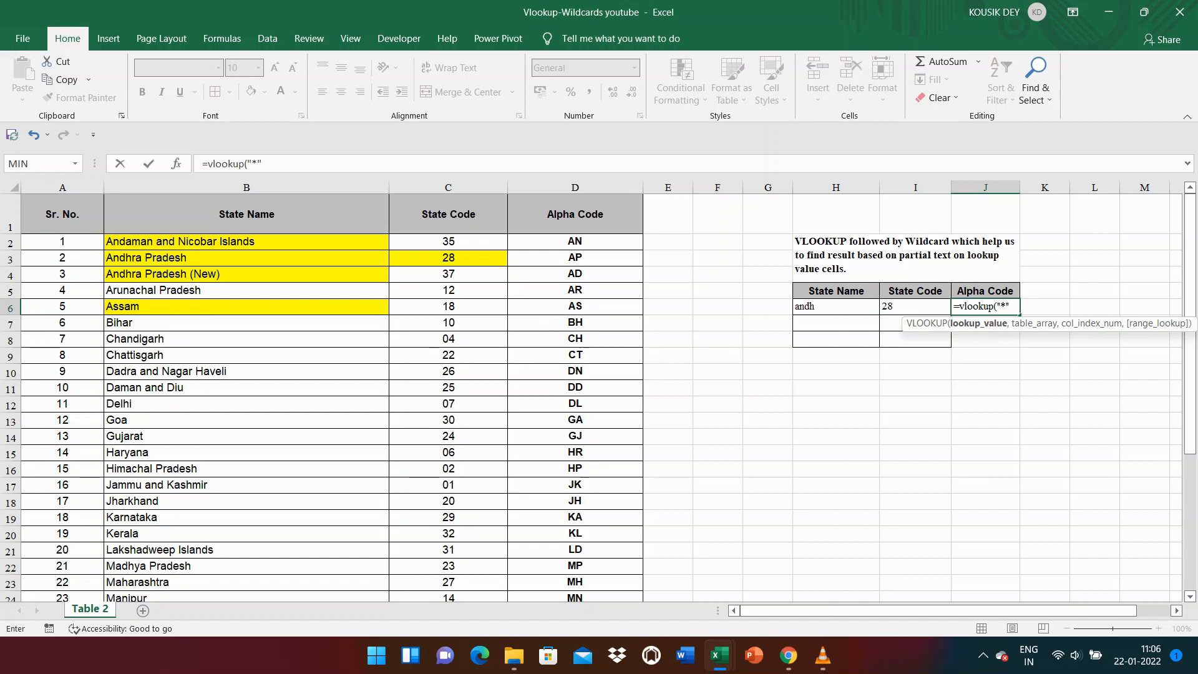
type("&")
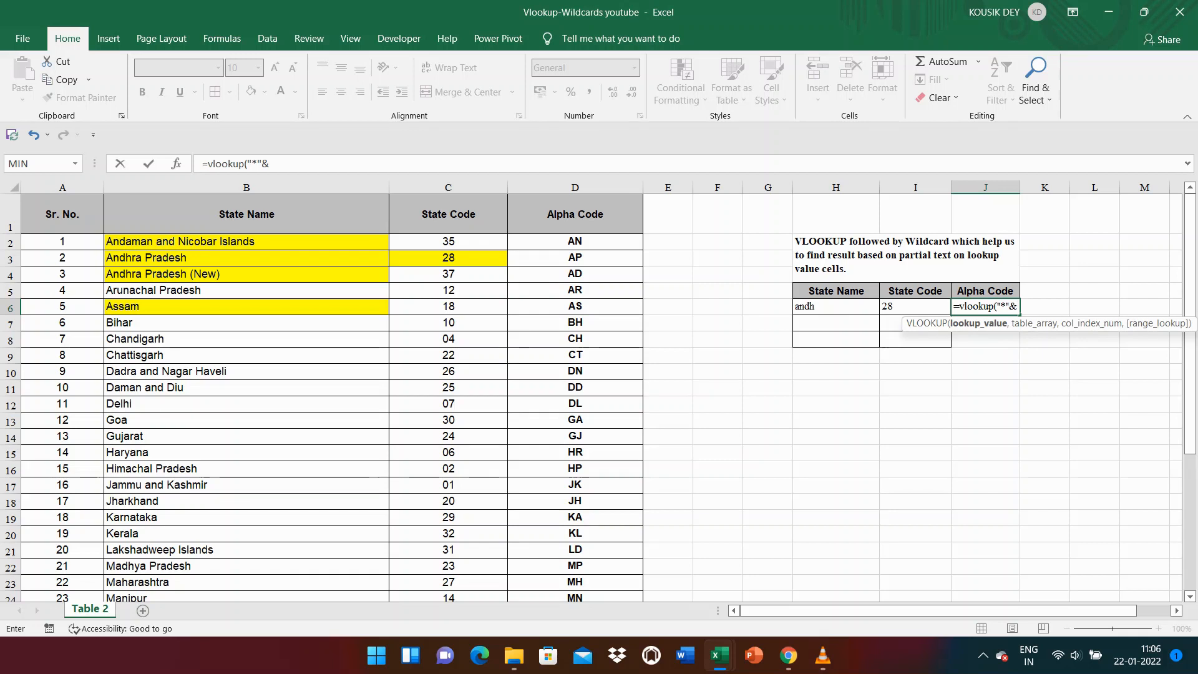
left_click(837, 306)
type(",")
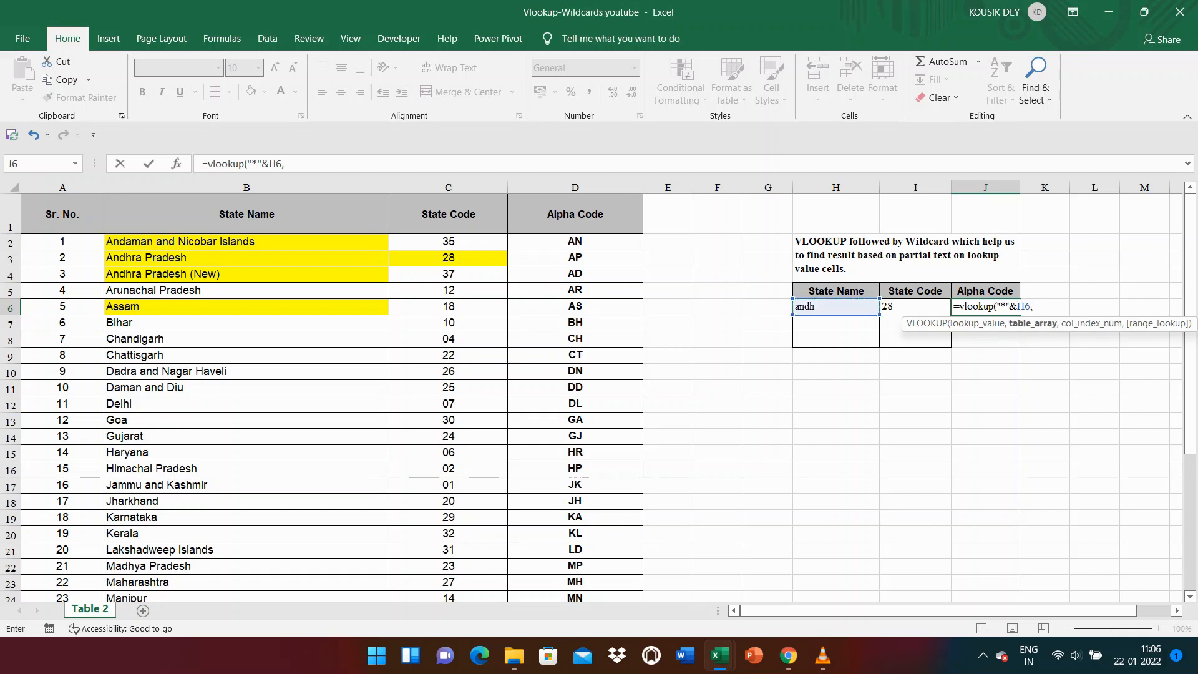
type("\"*\",")
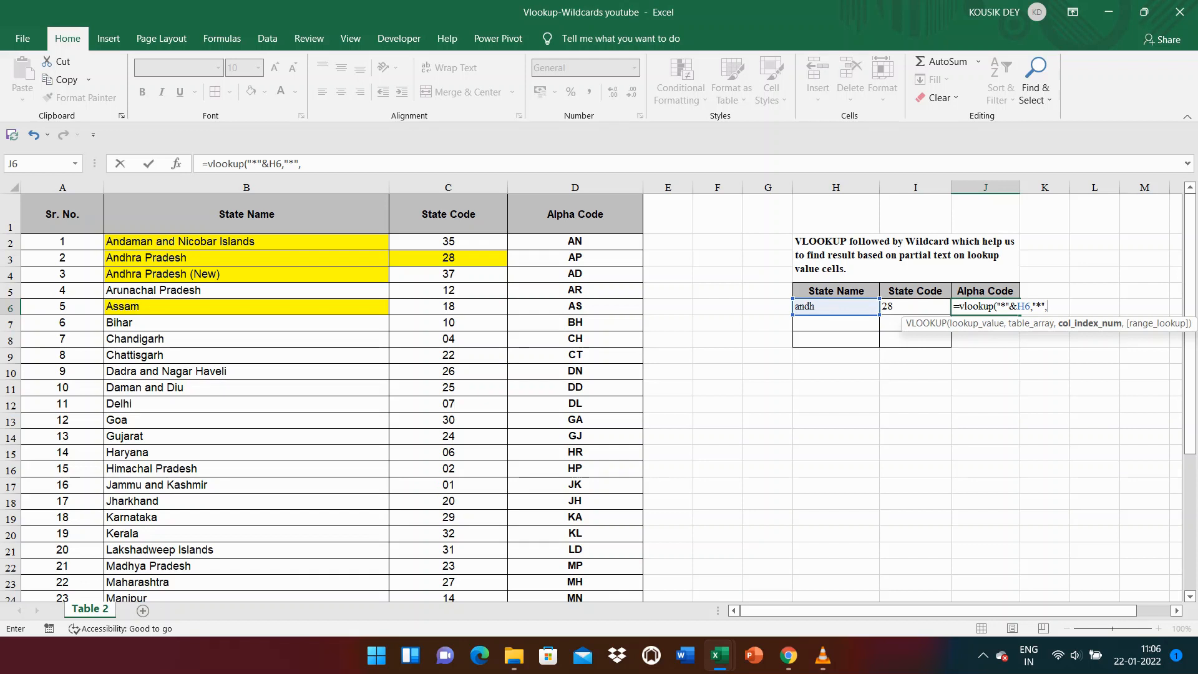
key("BackSpace")
key("BackSpace")
key("BackSpace")
key("BackSpace")
key("BackSpace")
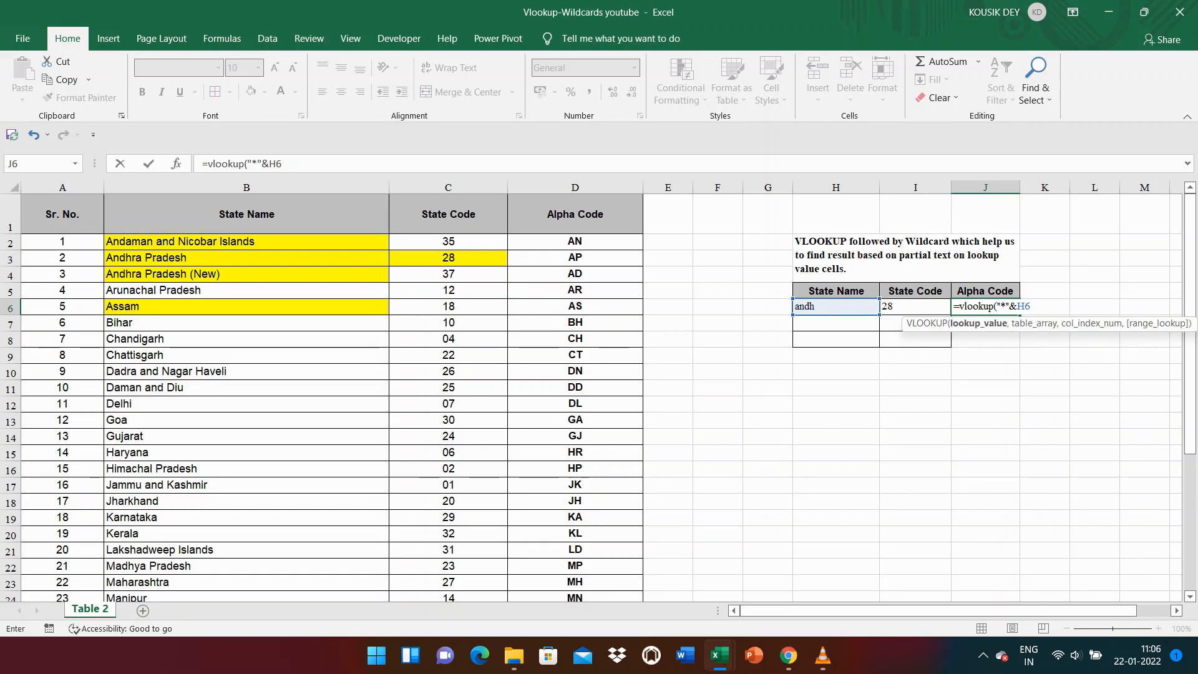
- Complete the lookup value in J6's formula as "*"&H6&"*" by appending the closing wildcard
type("&\"")
key("Return")
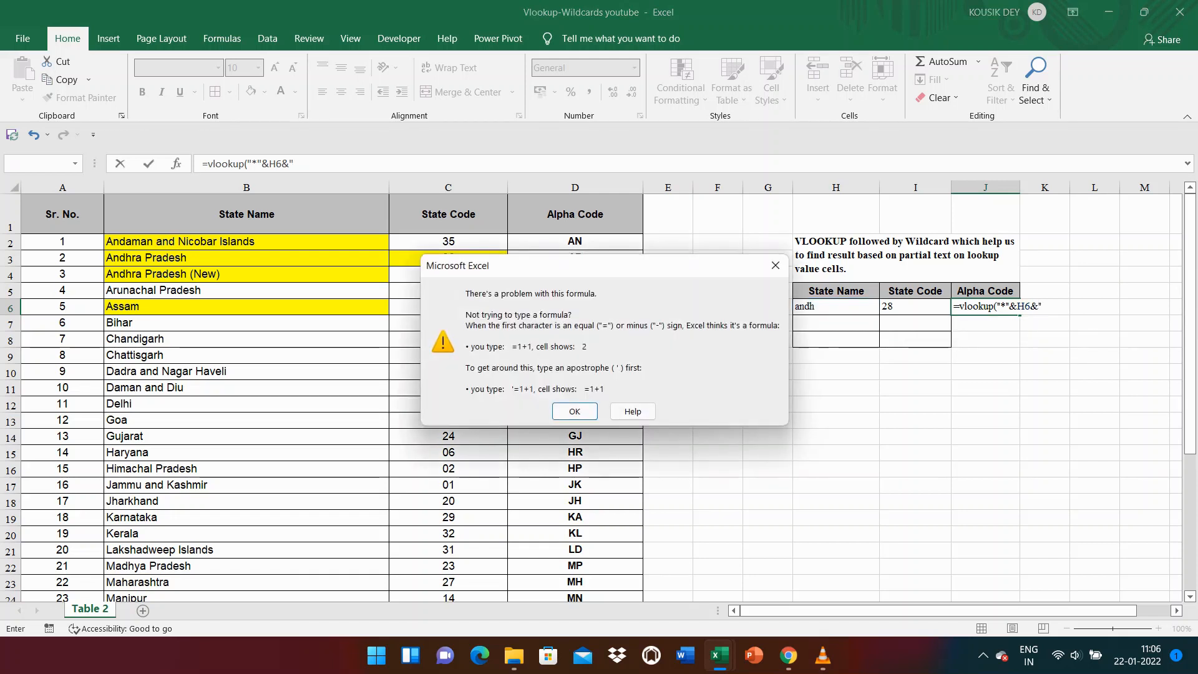
left_click(775, 265)
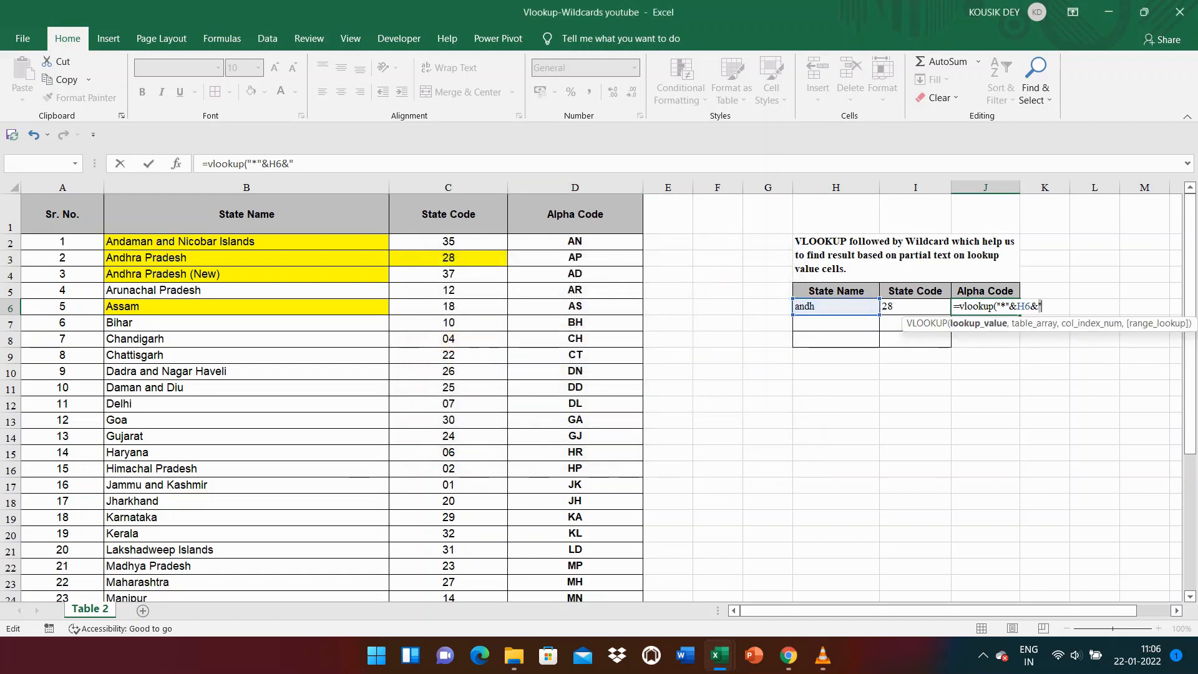
left_click(294, 164)
type("*")
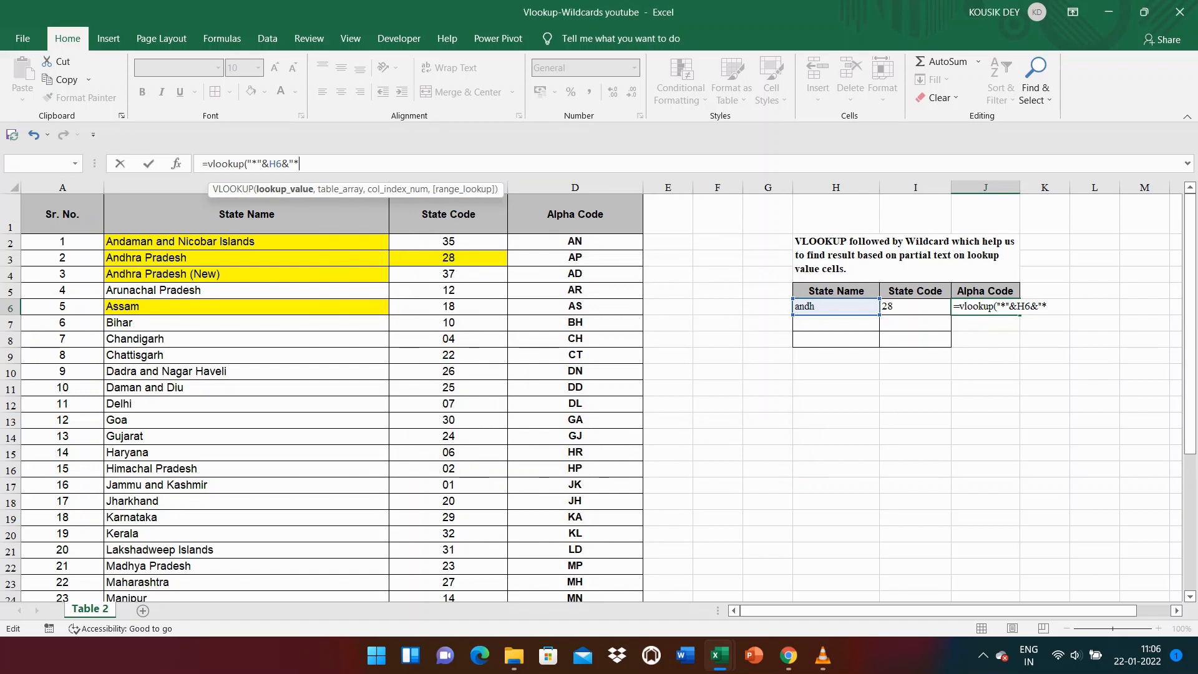
type("\",")
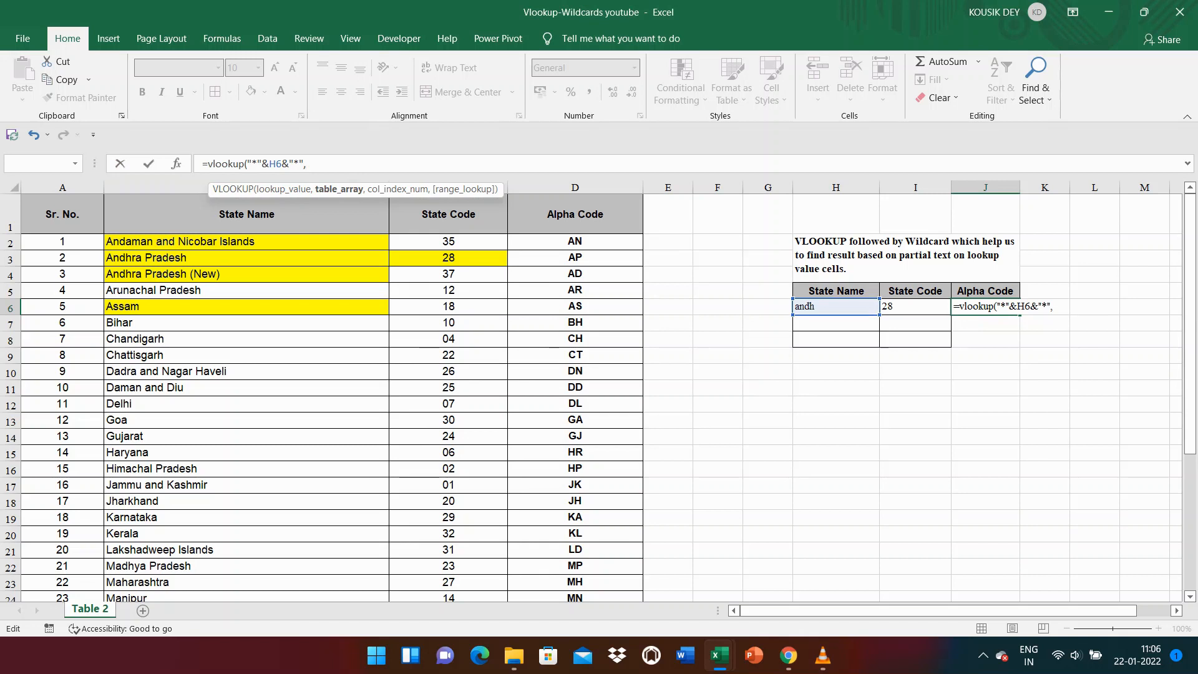
- Finish the J6 VLOOKUP with absolute table range $B$2:$D$38, column index 3 and match type 0
left_click_drag(243, 241, 643, 600)
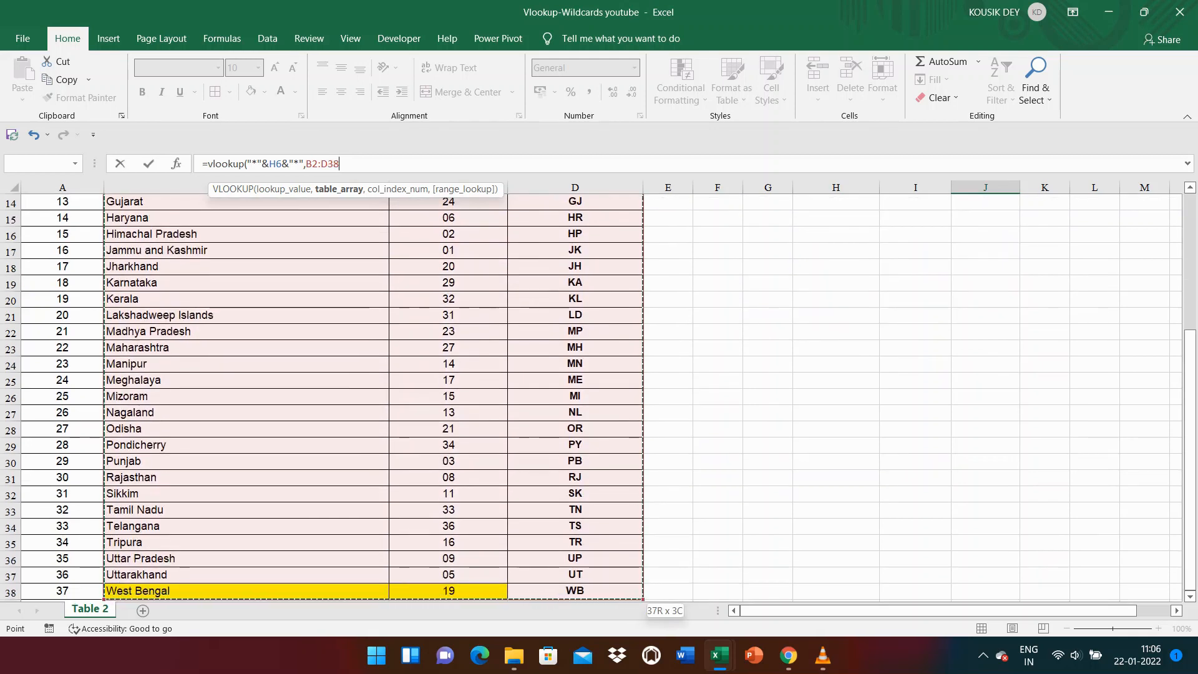
key("F4")
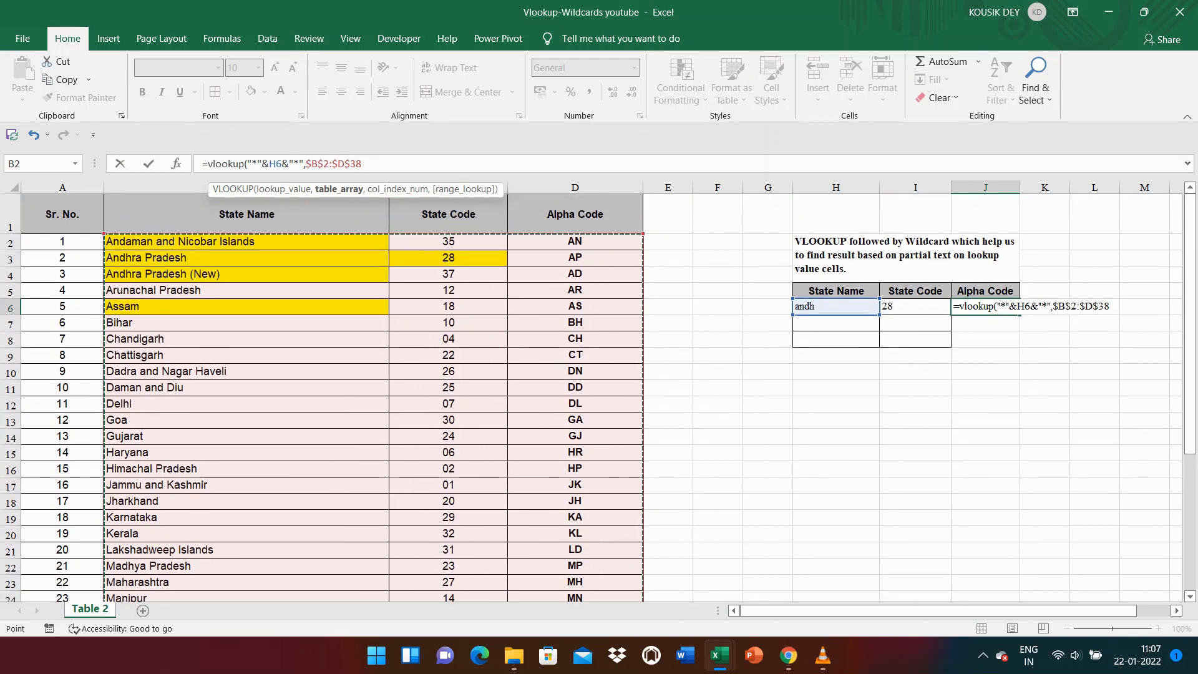
type(",")
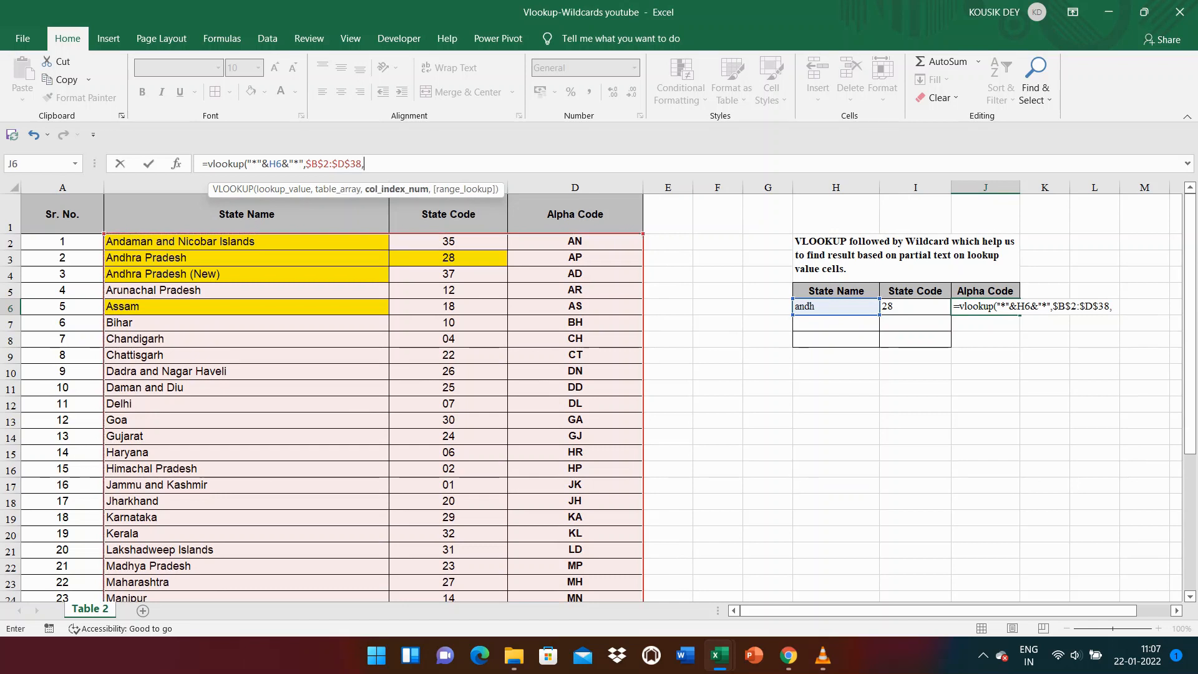
type("2")
key("BackSpace")
type("3,0")
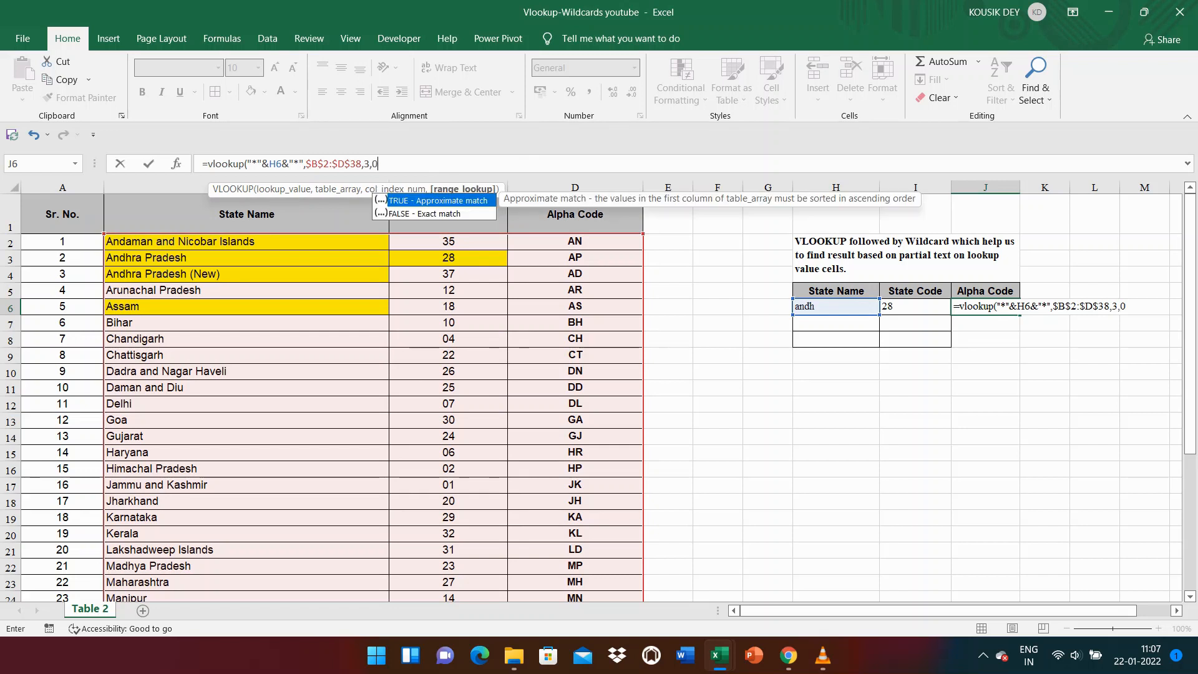
type(")")
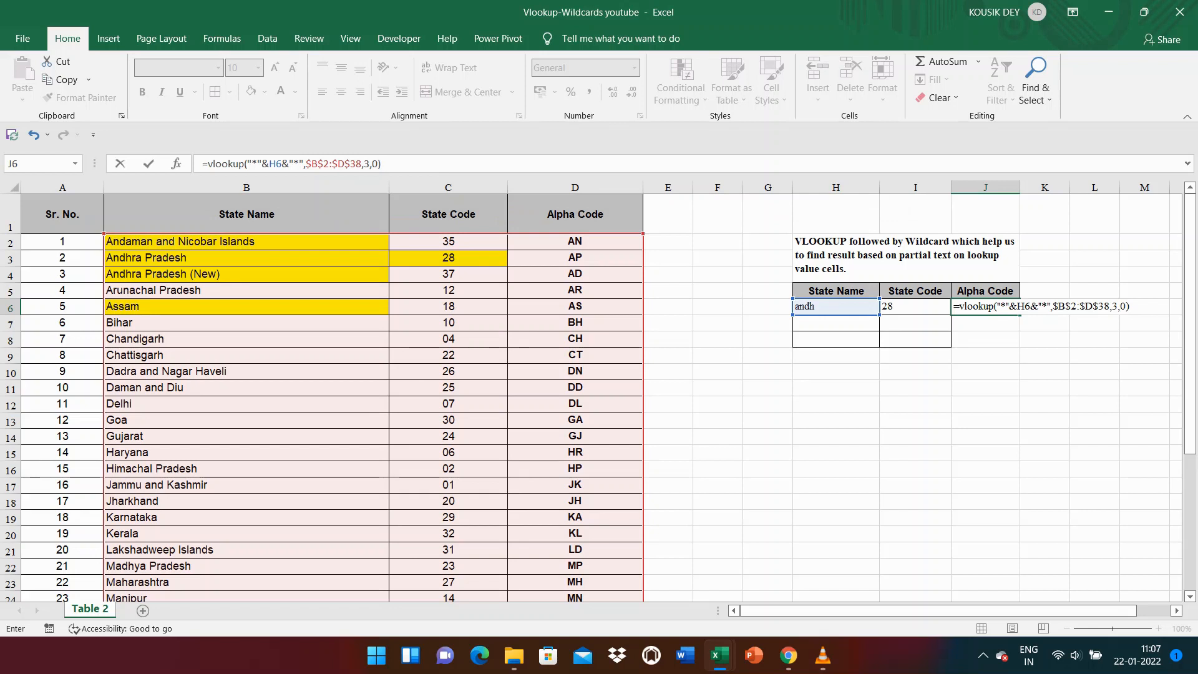
key("Return")
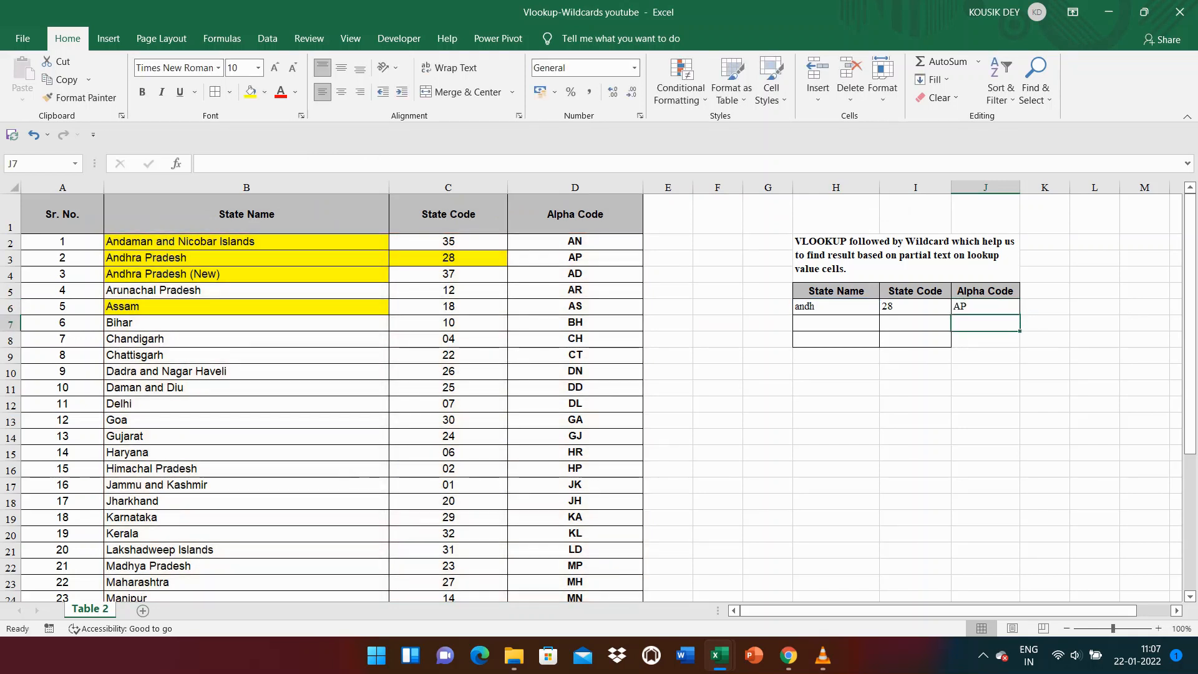
- Highlight Andhra Pradesh's Alpha Code, cell D3, in yellow
key("Up")
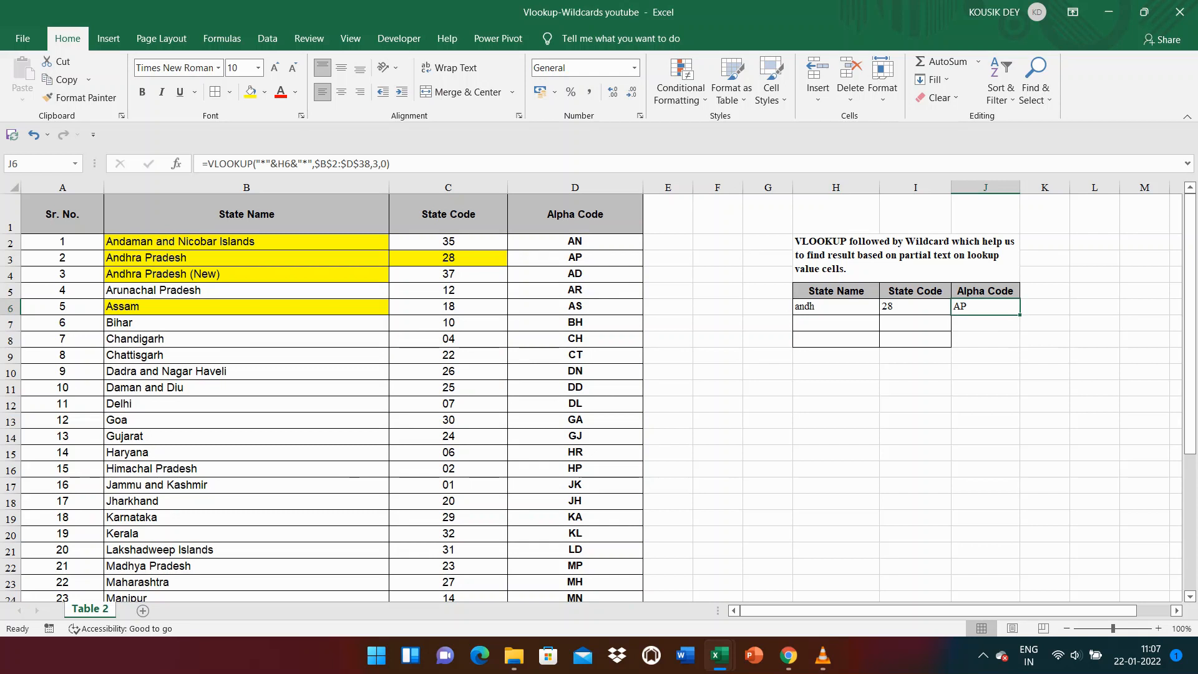
key("Left")
key("Left")
left_click(575, 258)
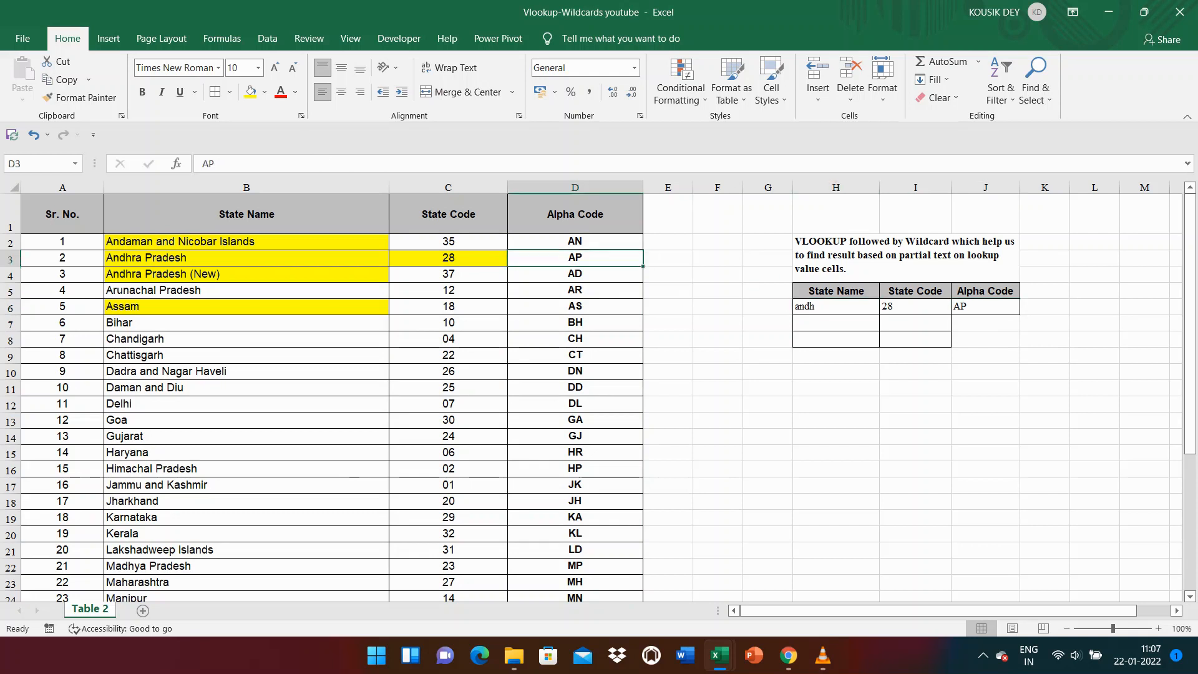
left_click(250, 92)
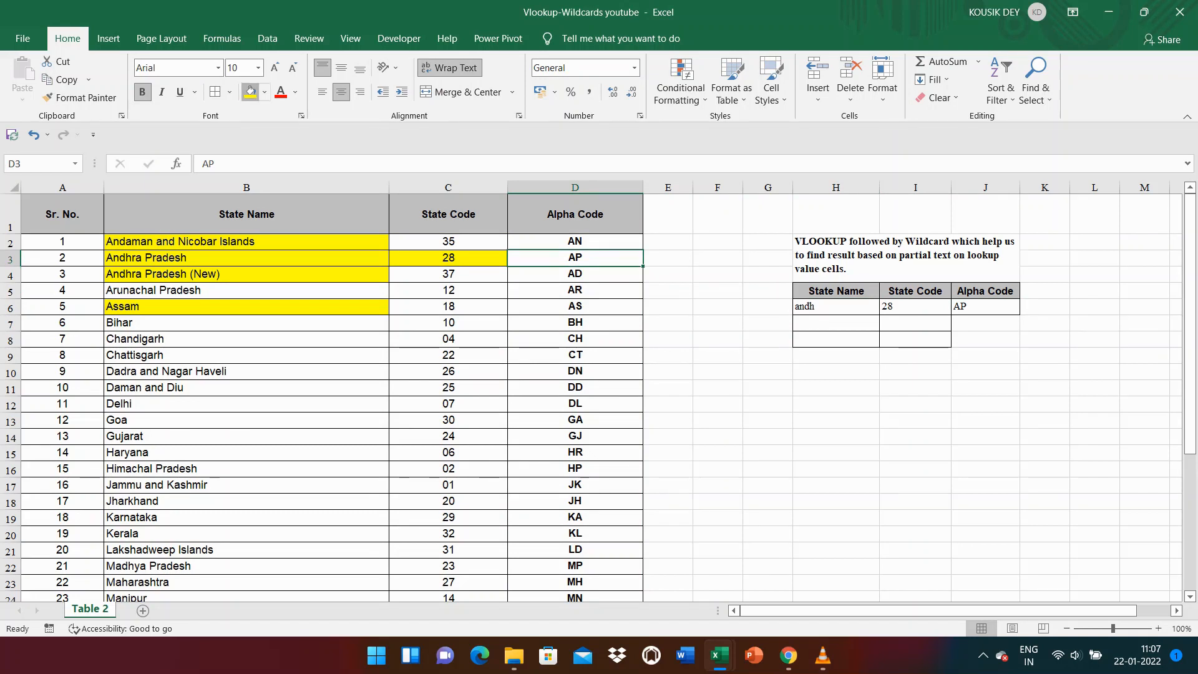
- Replace the partial state name in lookup cell H6 with har
left_click(836, 307)
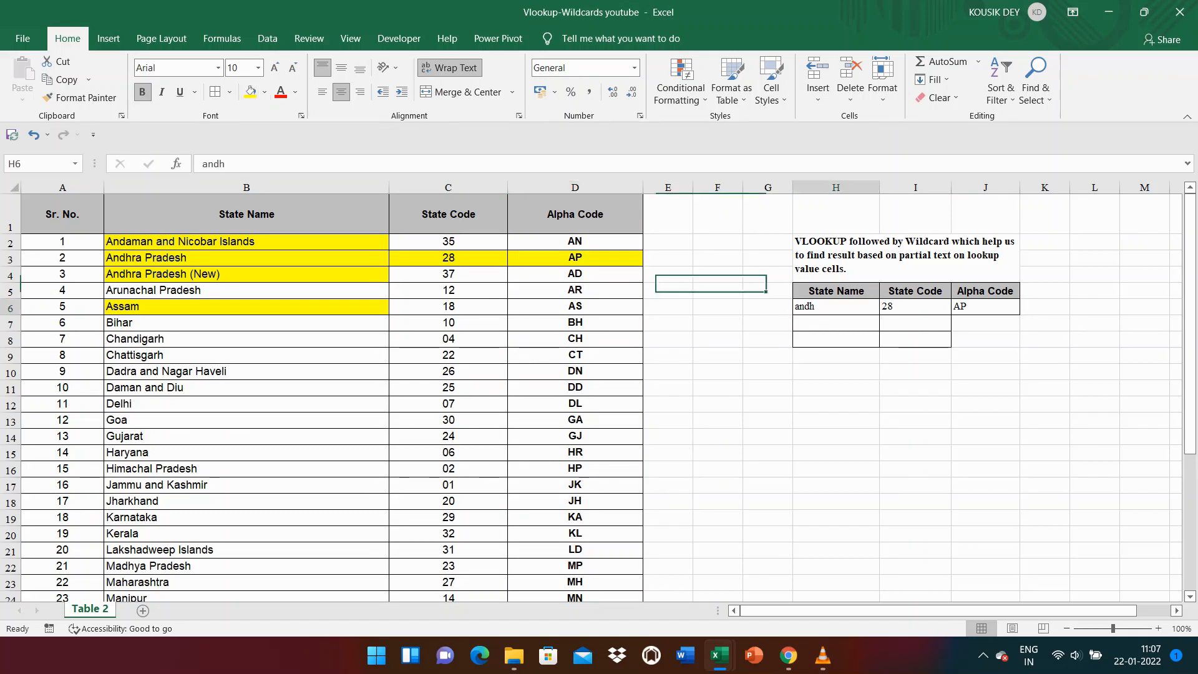
type("har")
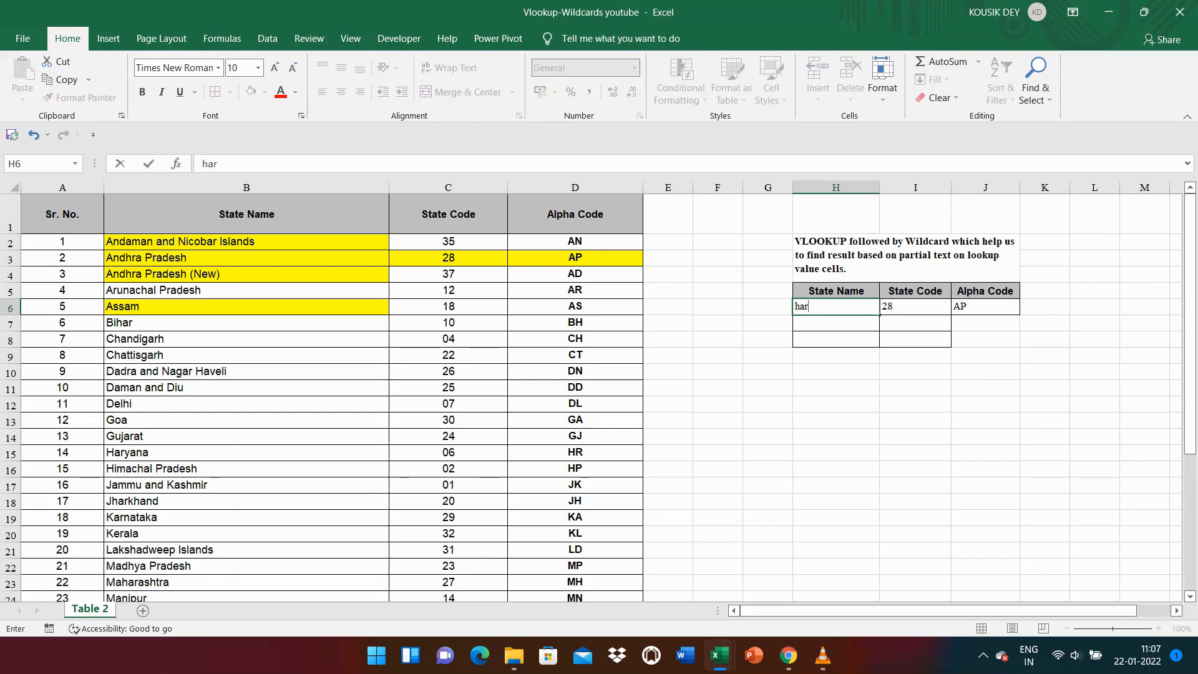
key("Return")
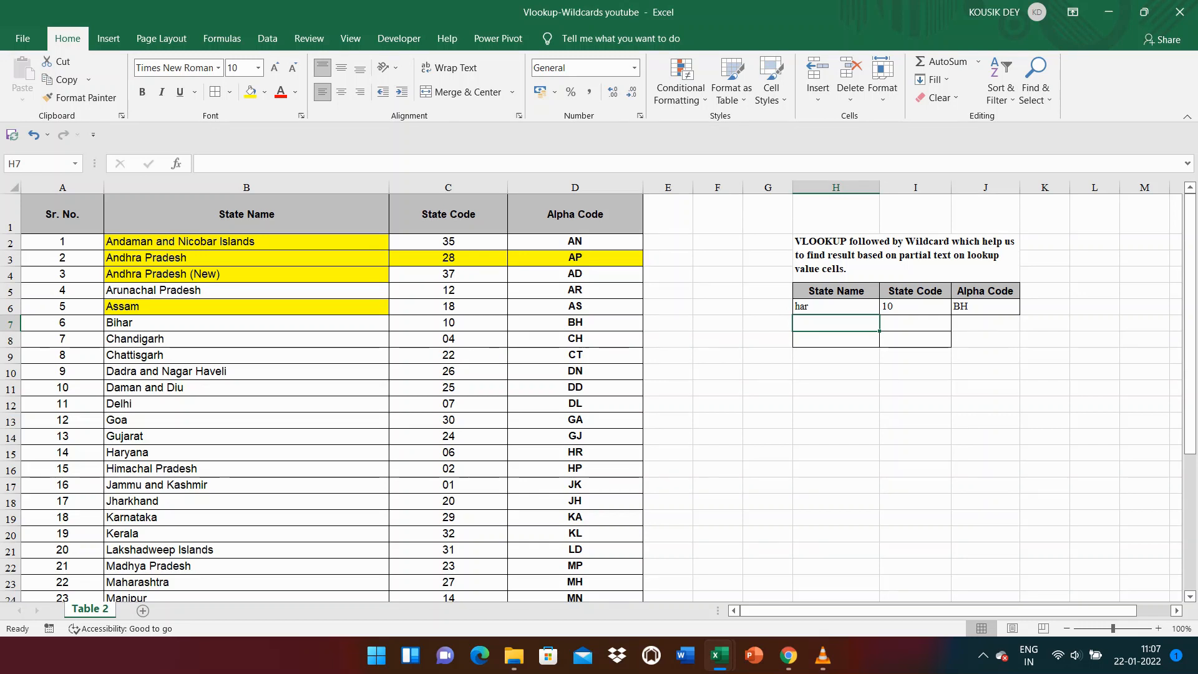
key("Up")
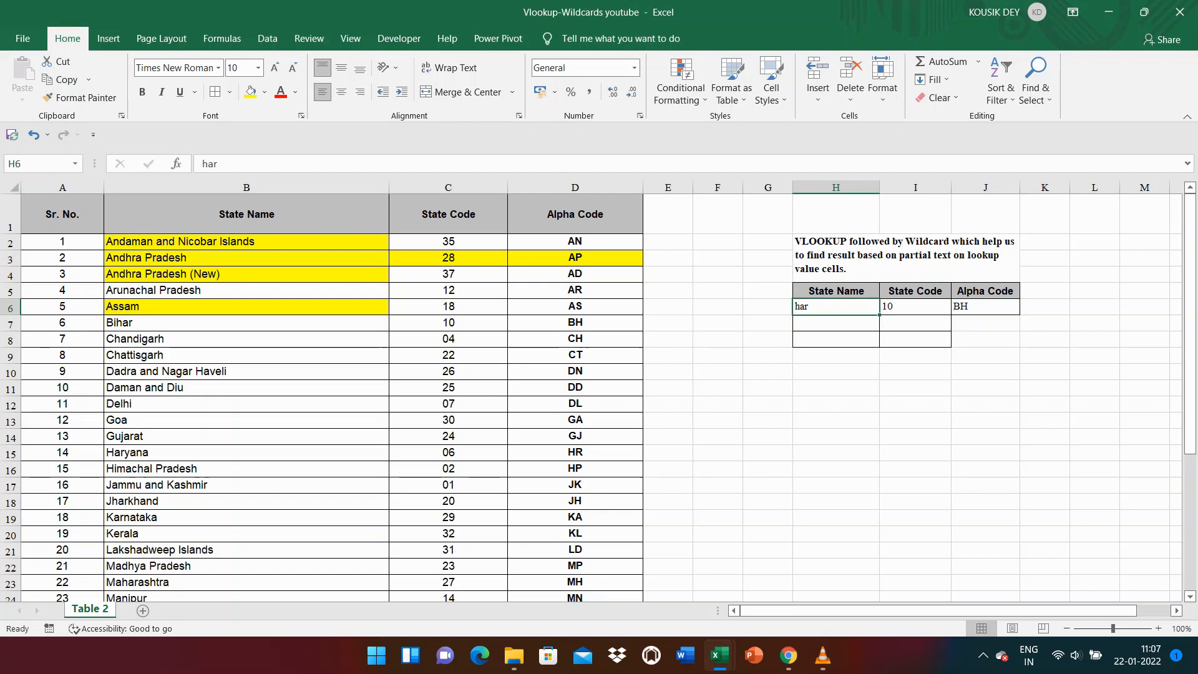
- Highlight Bihar's state name in B7 and its Alpha Code in D7 in yellow
left_click(246, 323)
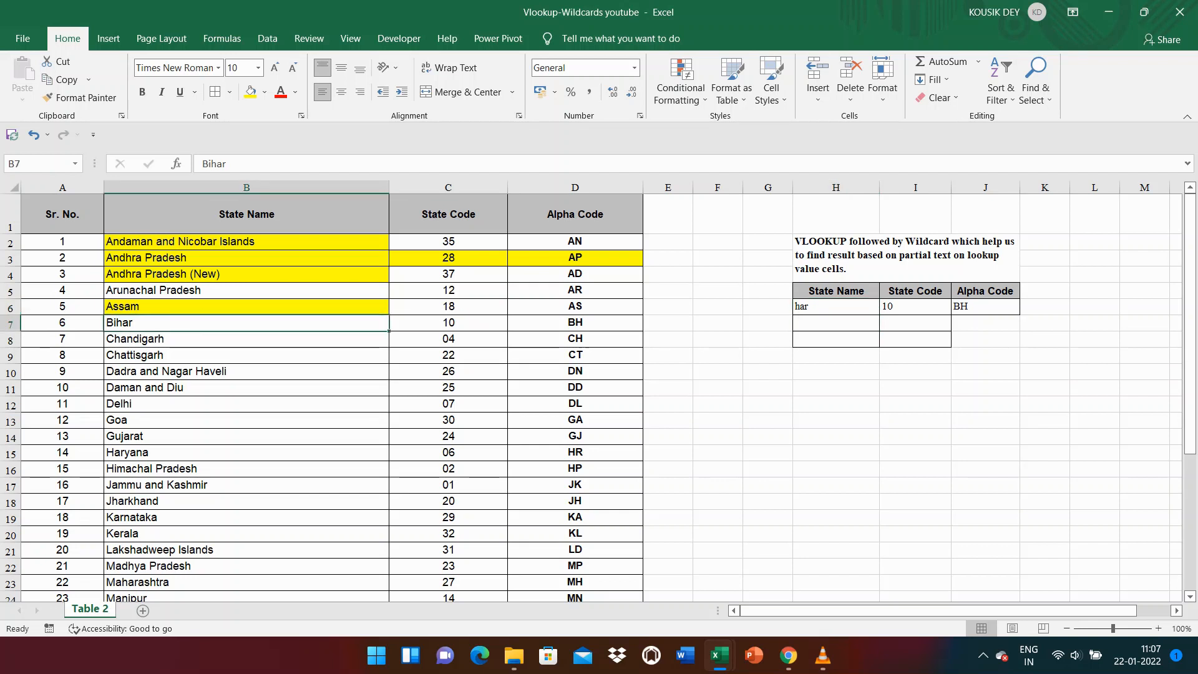
left_click(249, 92)
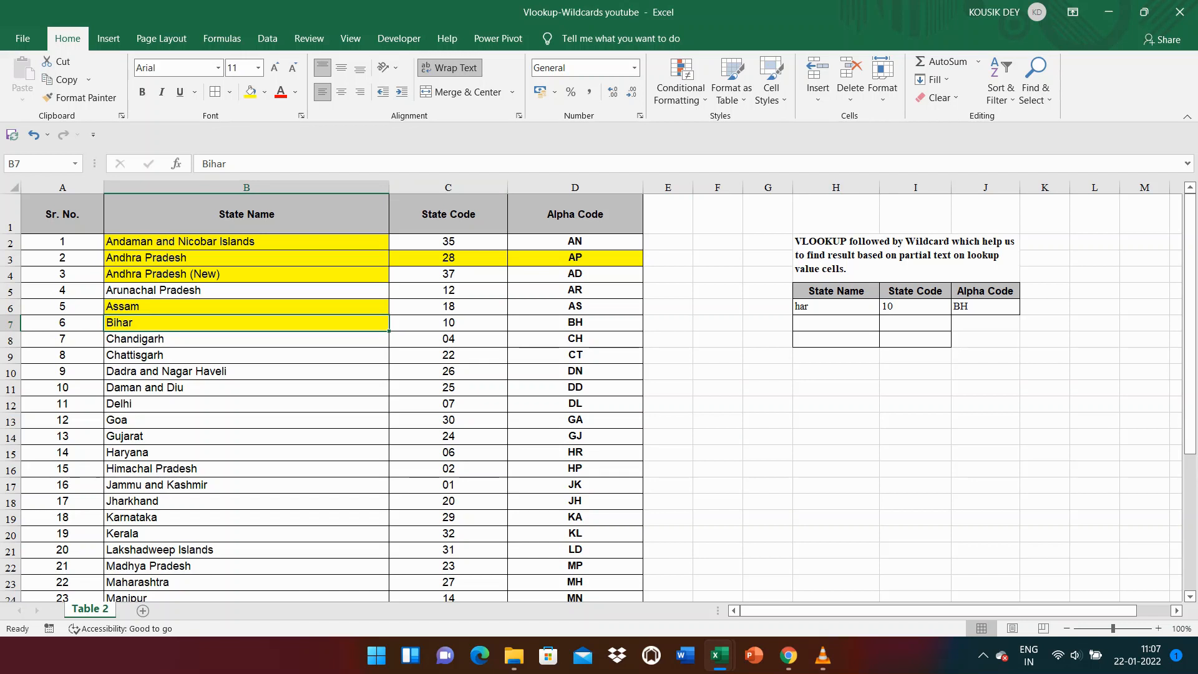
left_click(575, 323)
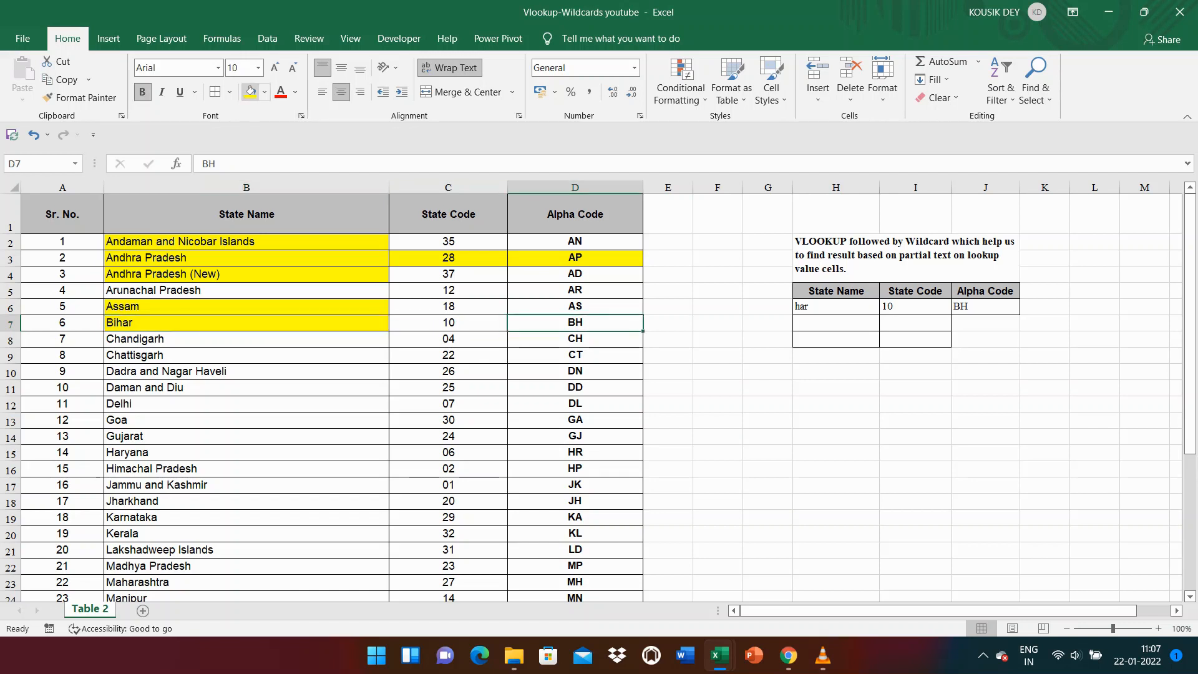
left_click(250, 92)
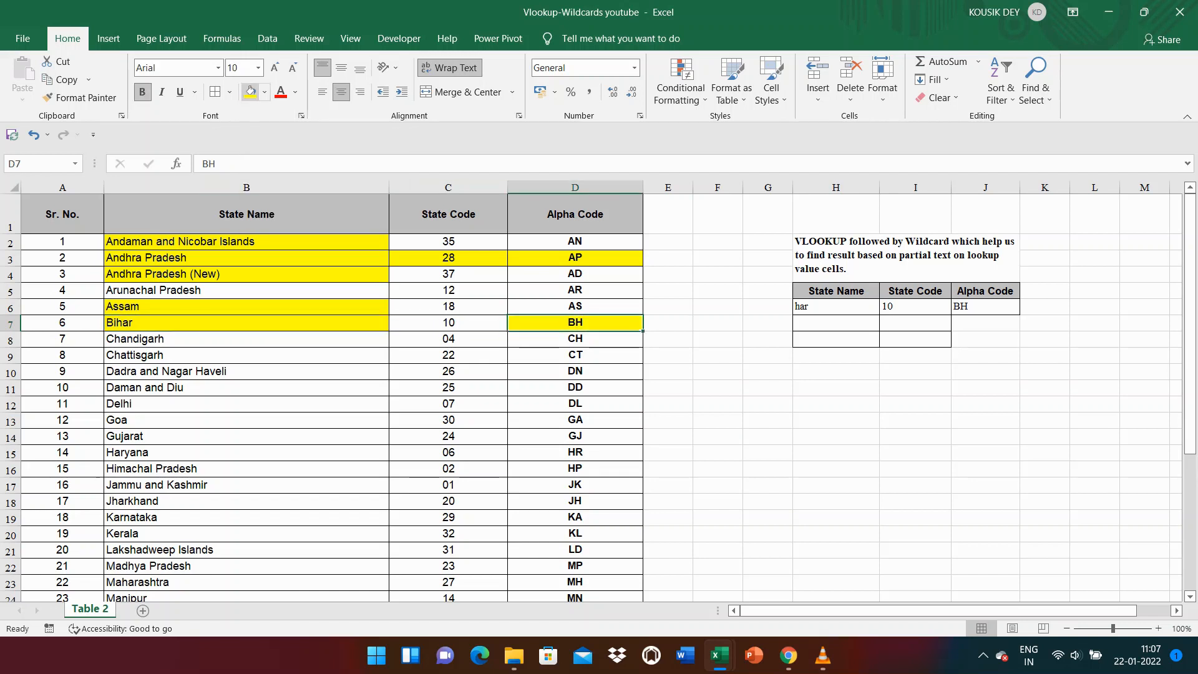